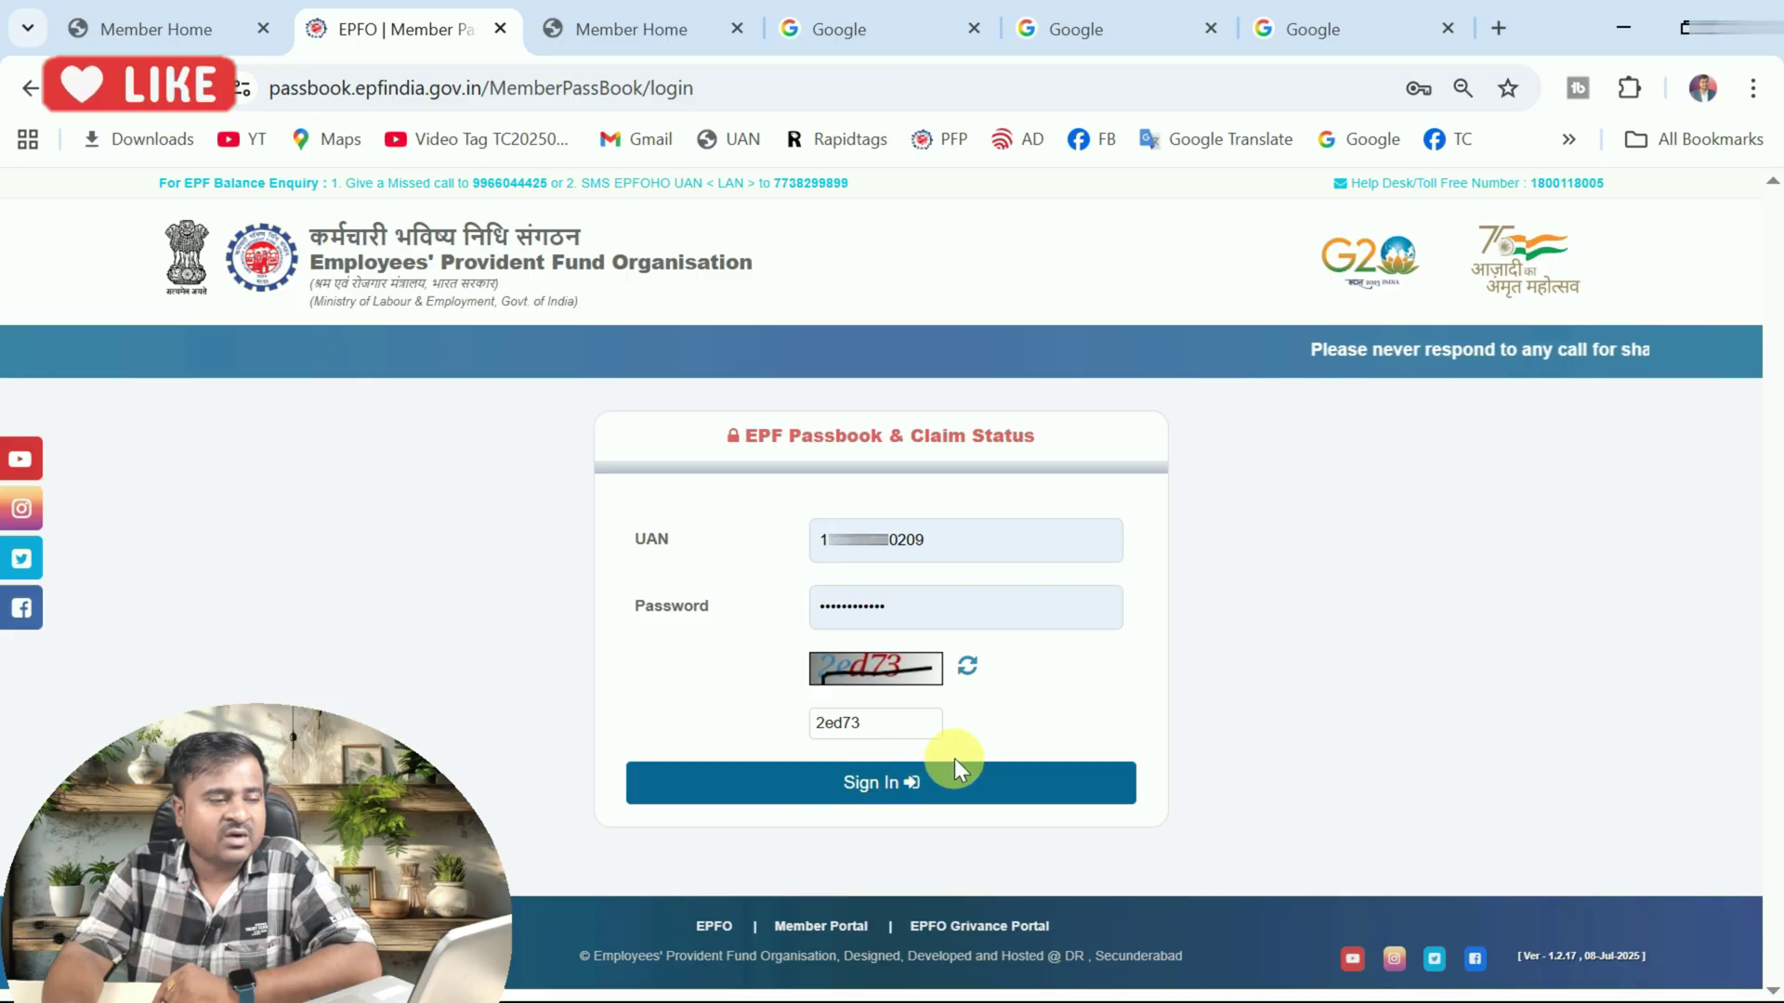
Submit the pre-filled credentials on the UAN Member e-Sewa portal to reach second-factor authentication, and dismiss the browser's pop-up.
left_click(630, 13)
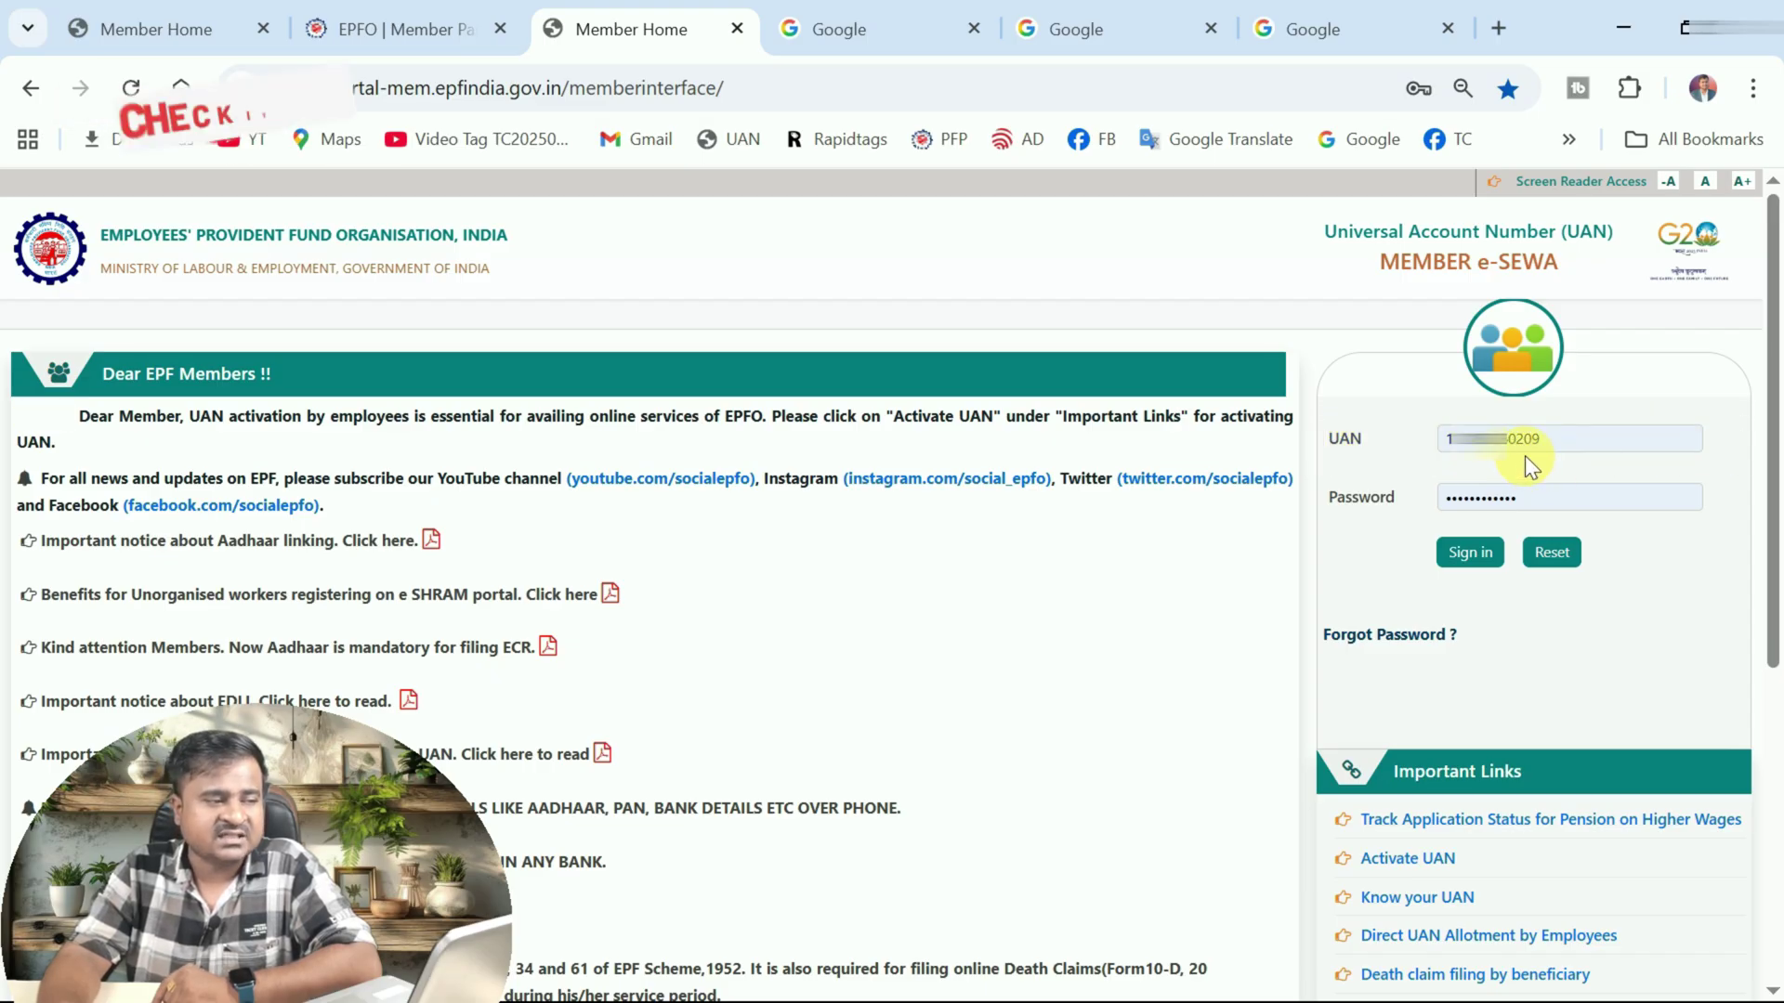
left_click(474, 28)
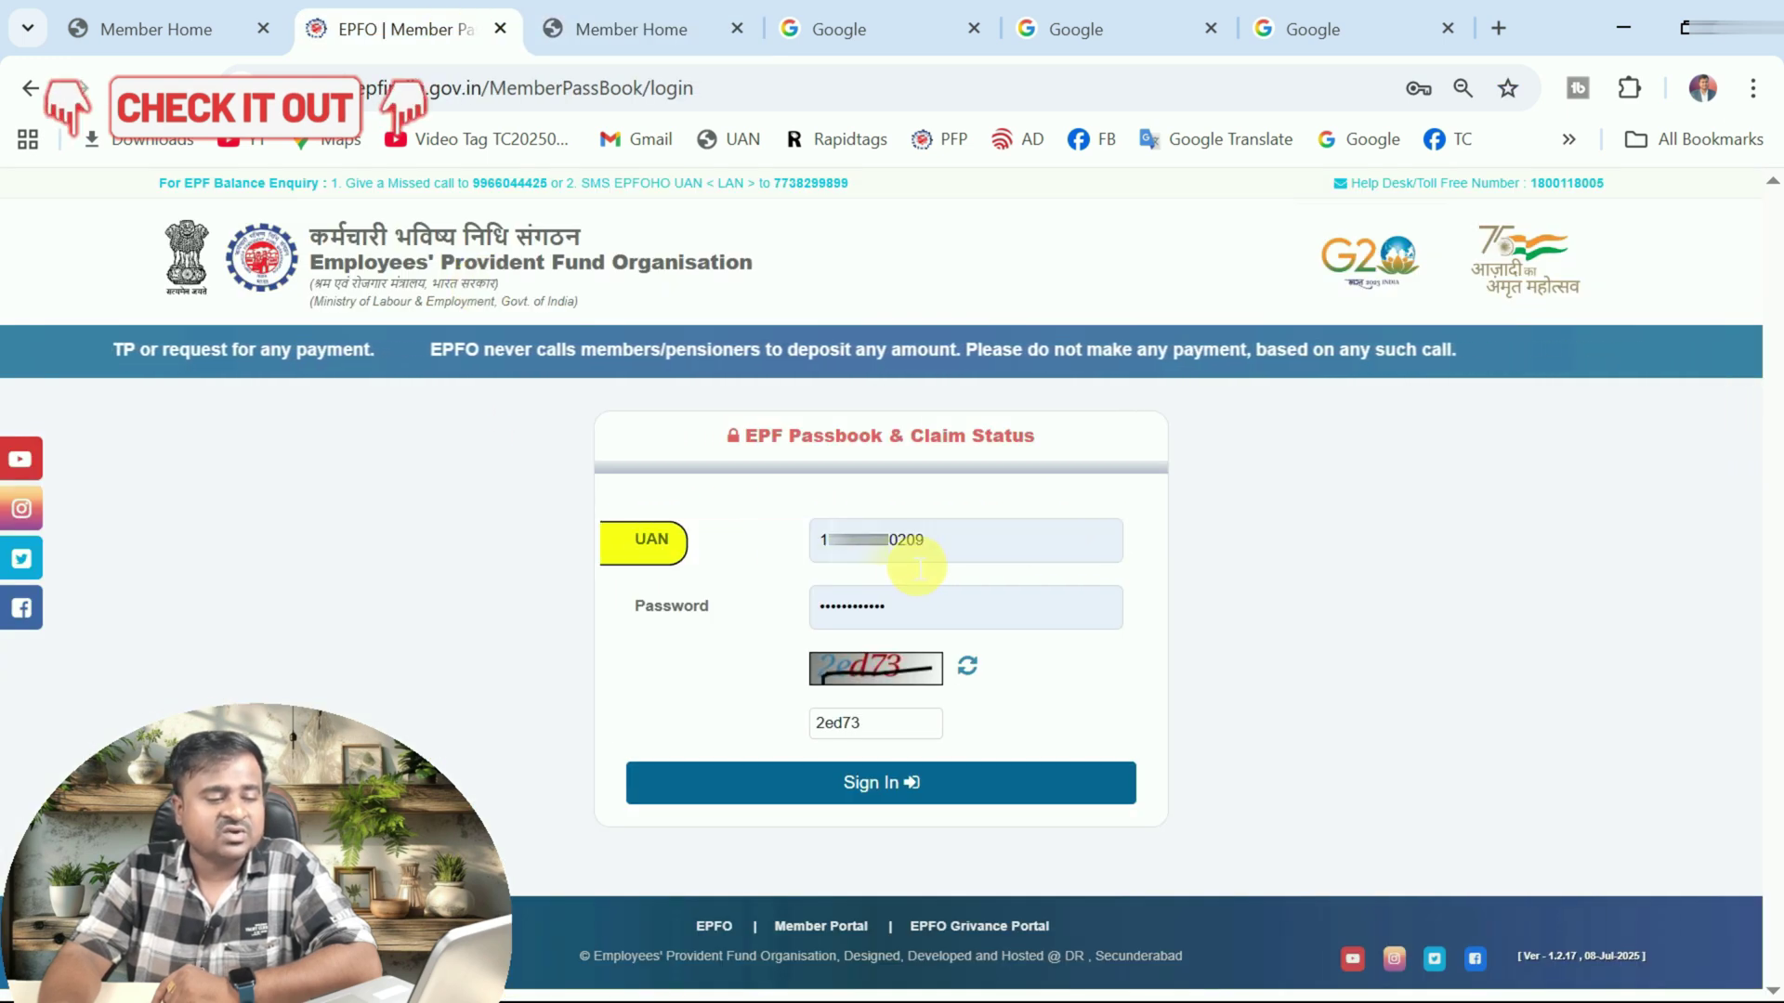
left_click(630, 29)
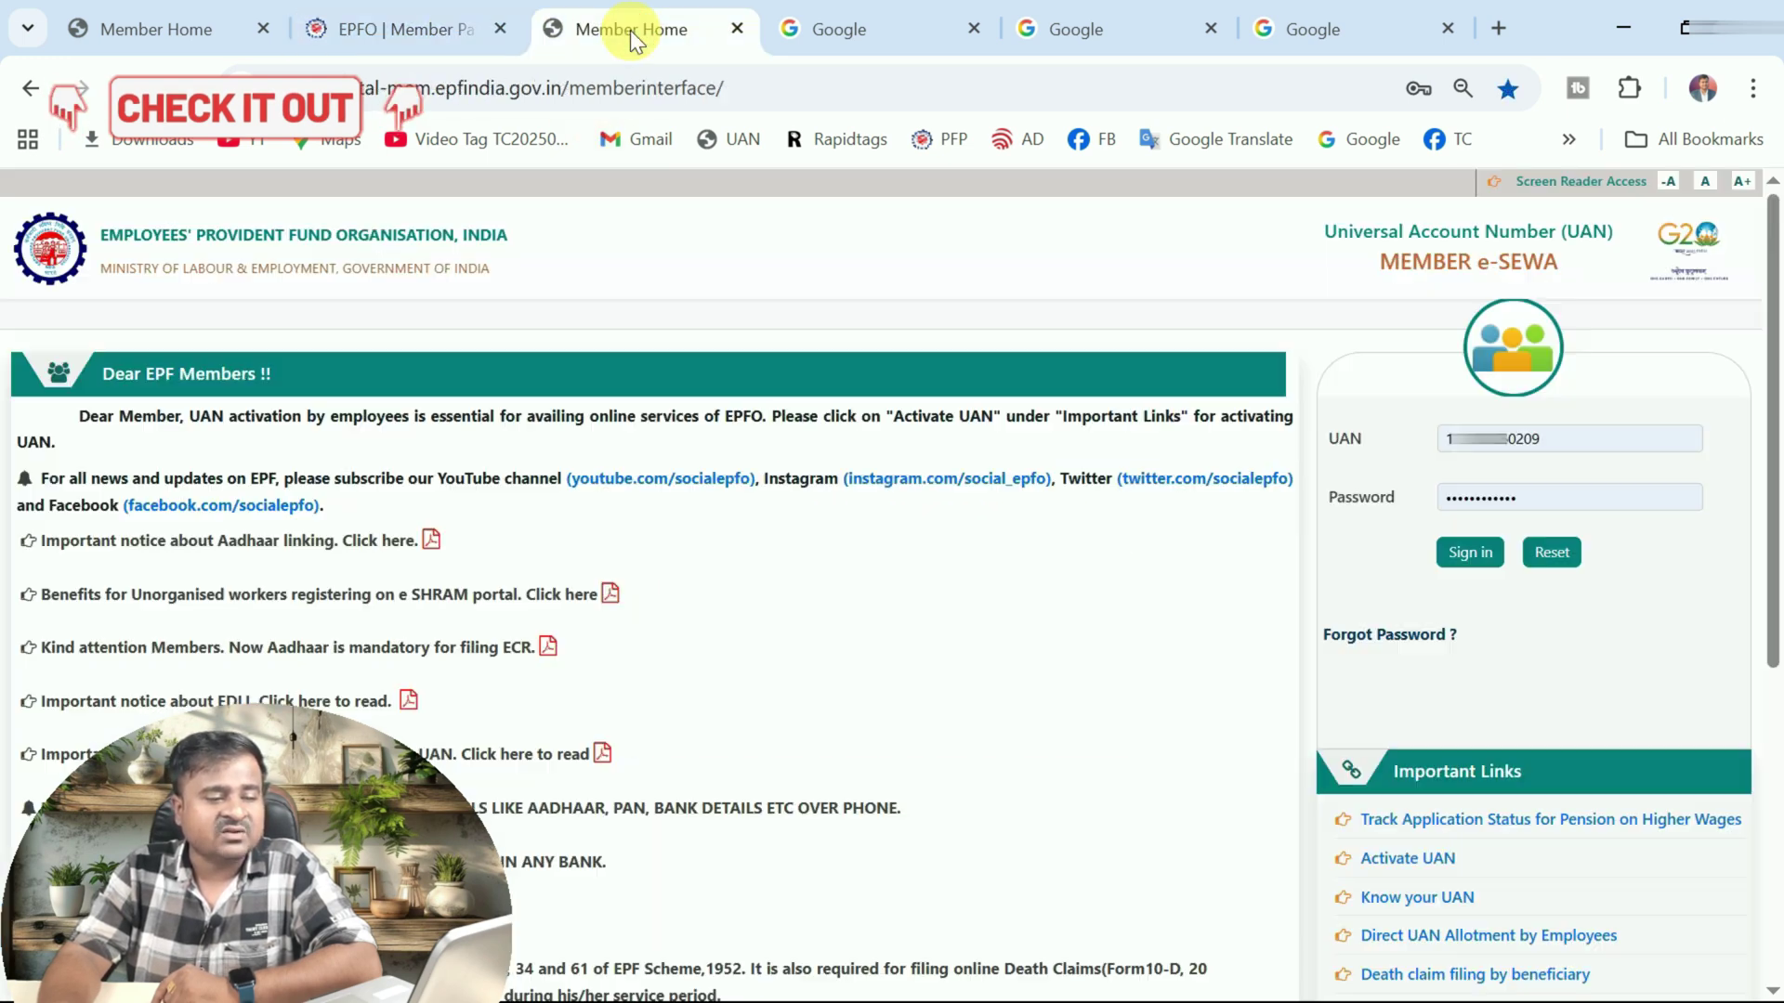
left_click(1468, 552)
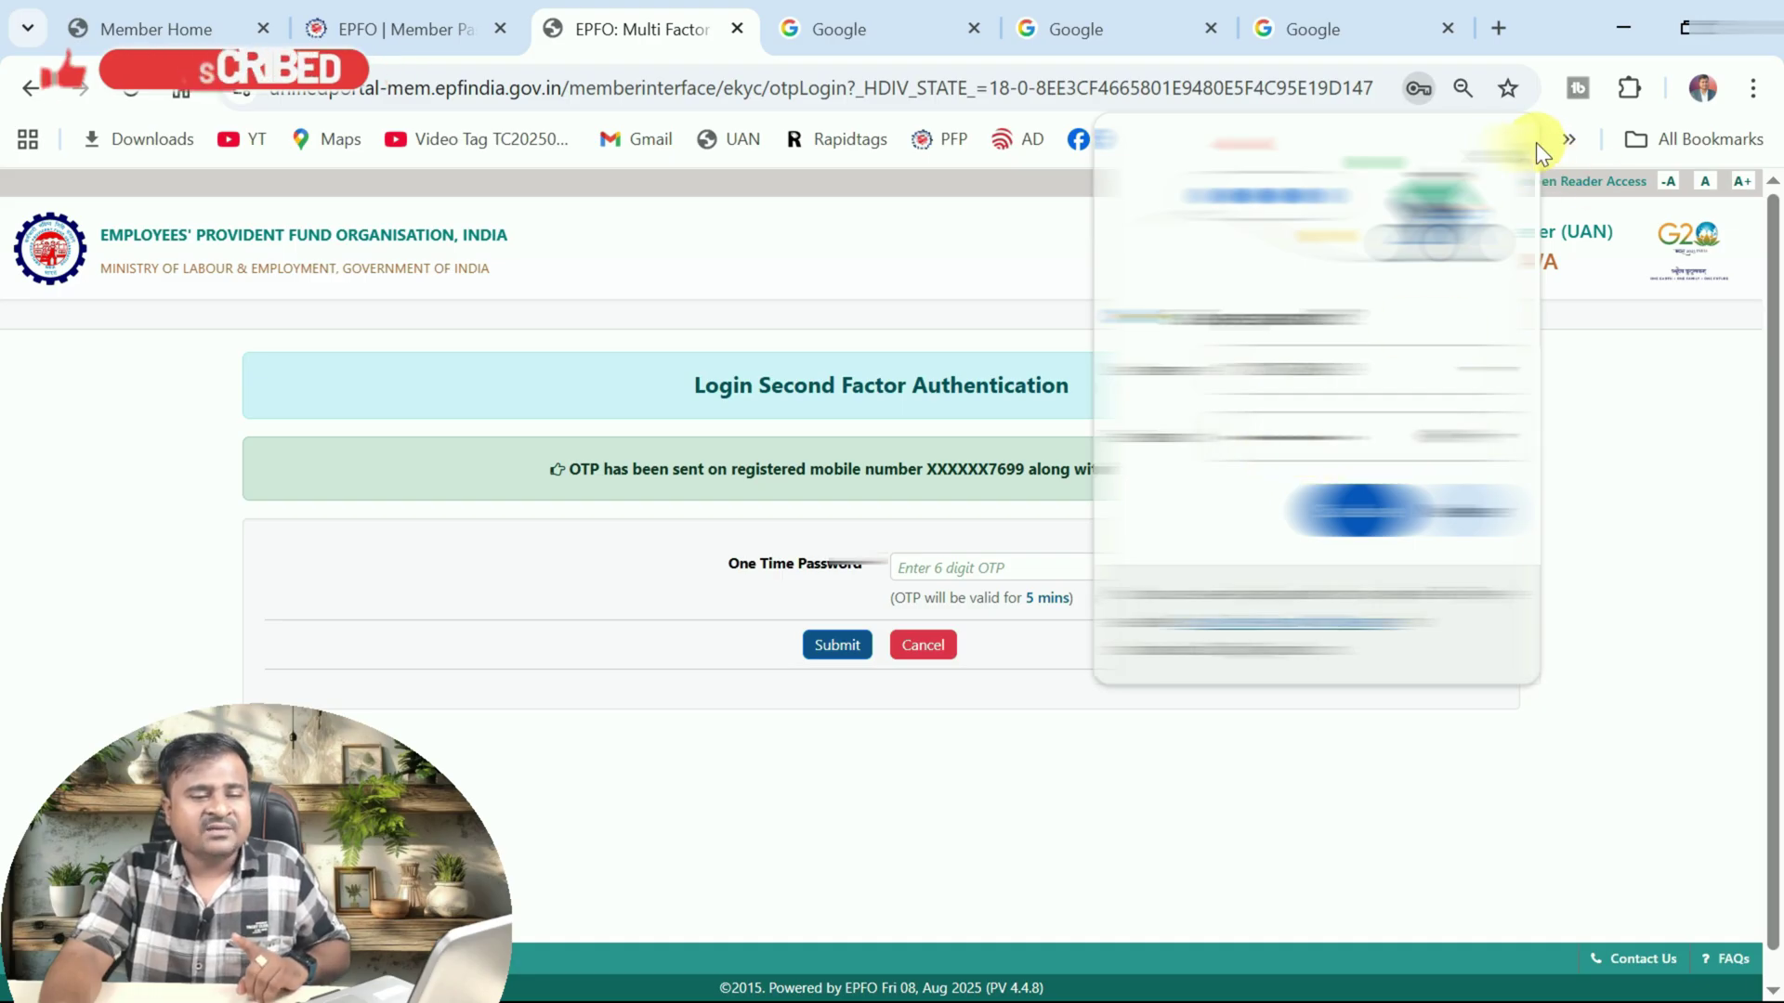
left_click(1499, 151)
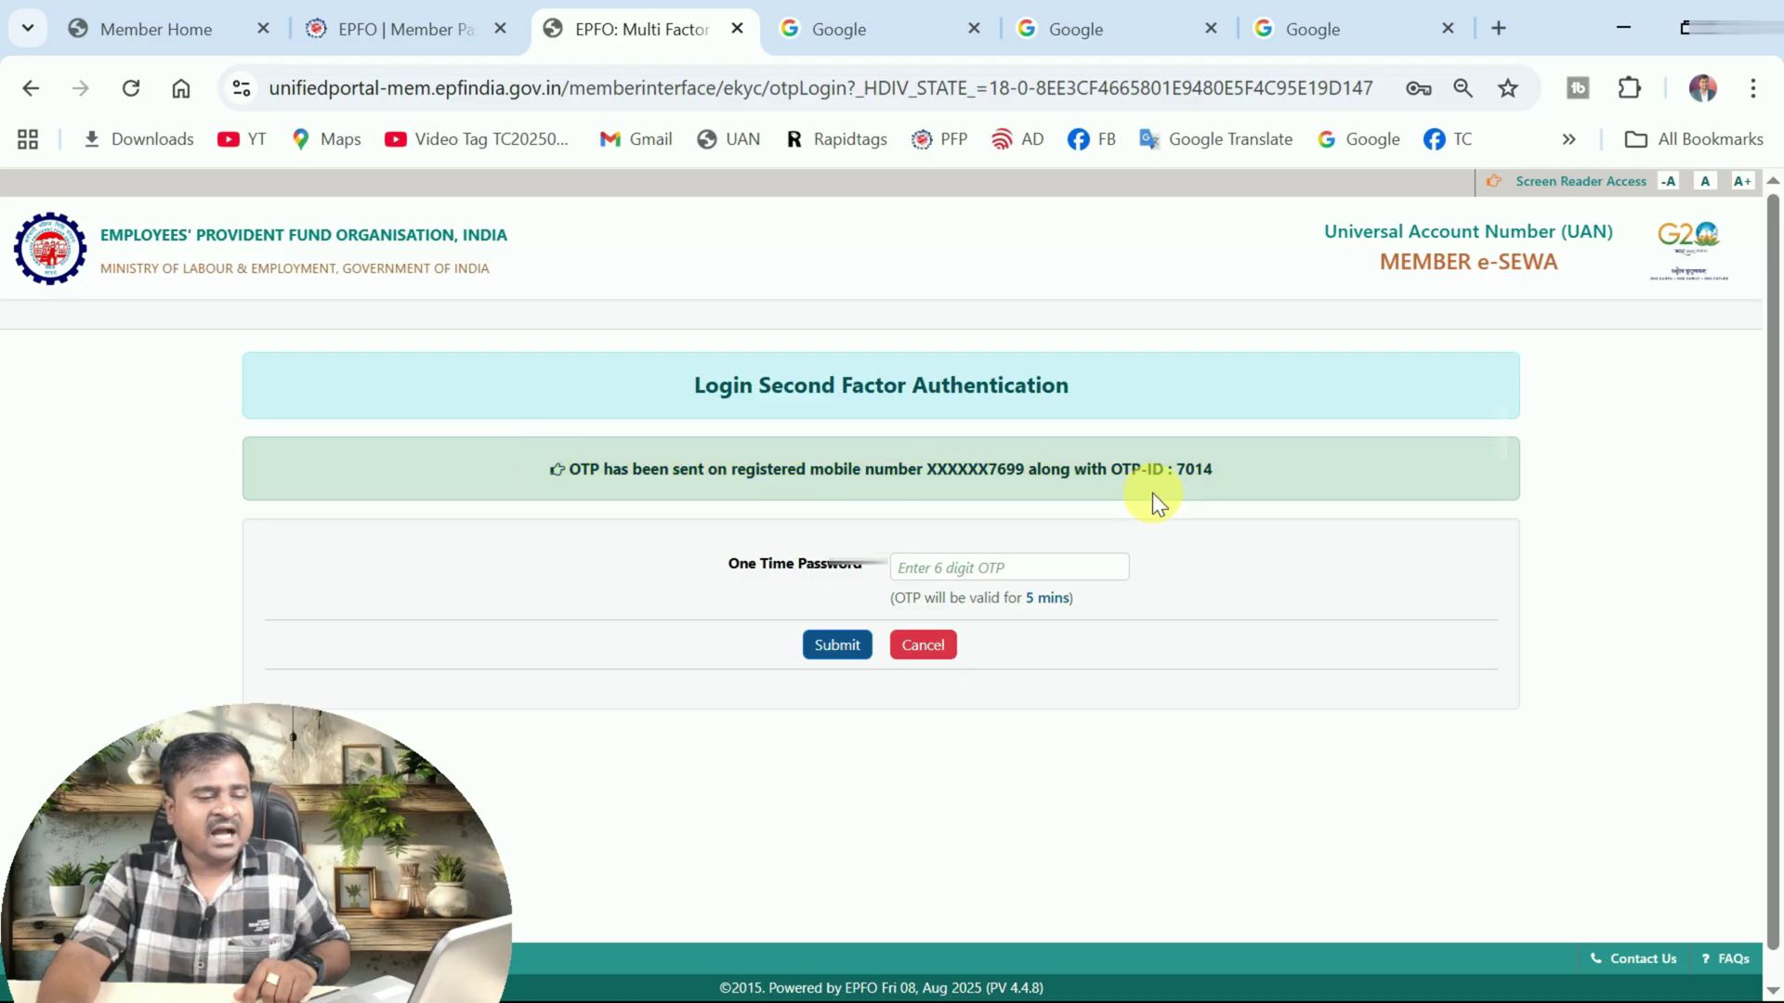
Sign in to the EPF Passbook & Claim Status site with the saved credentials and the newly displayed captcha.
left_click(411, 23)
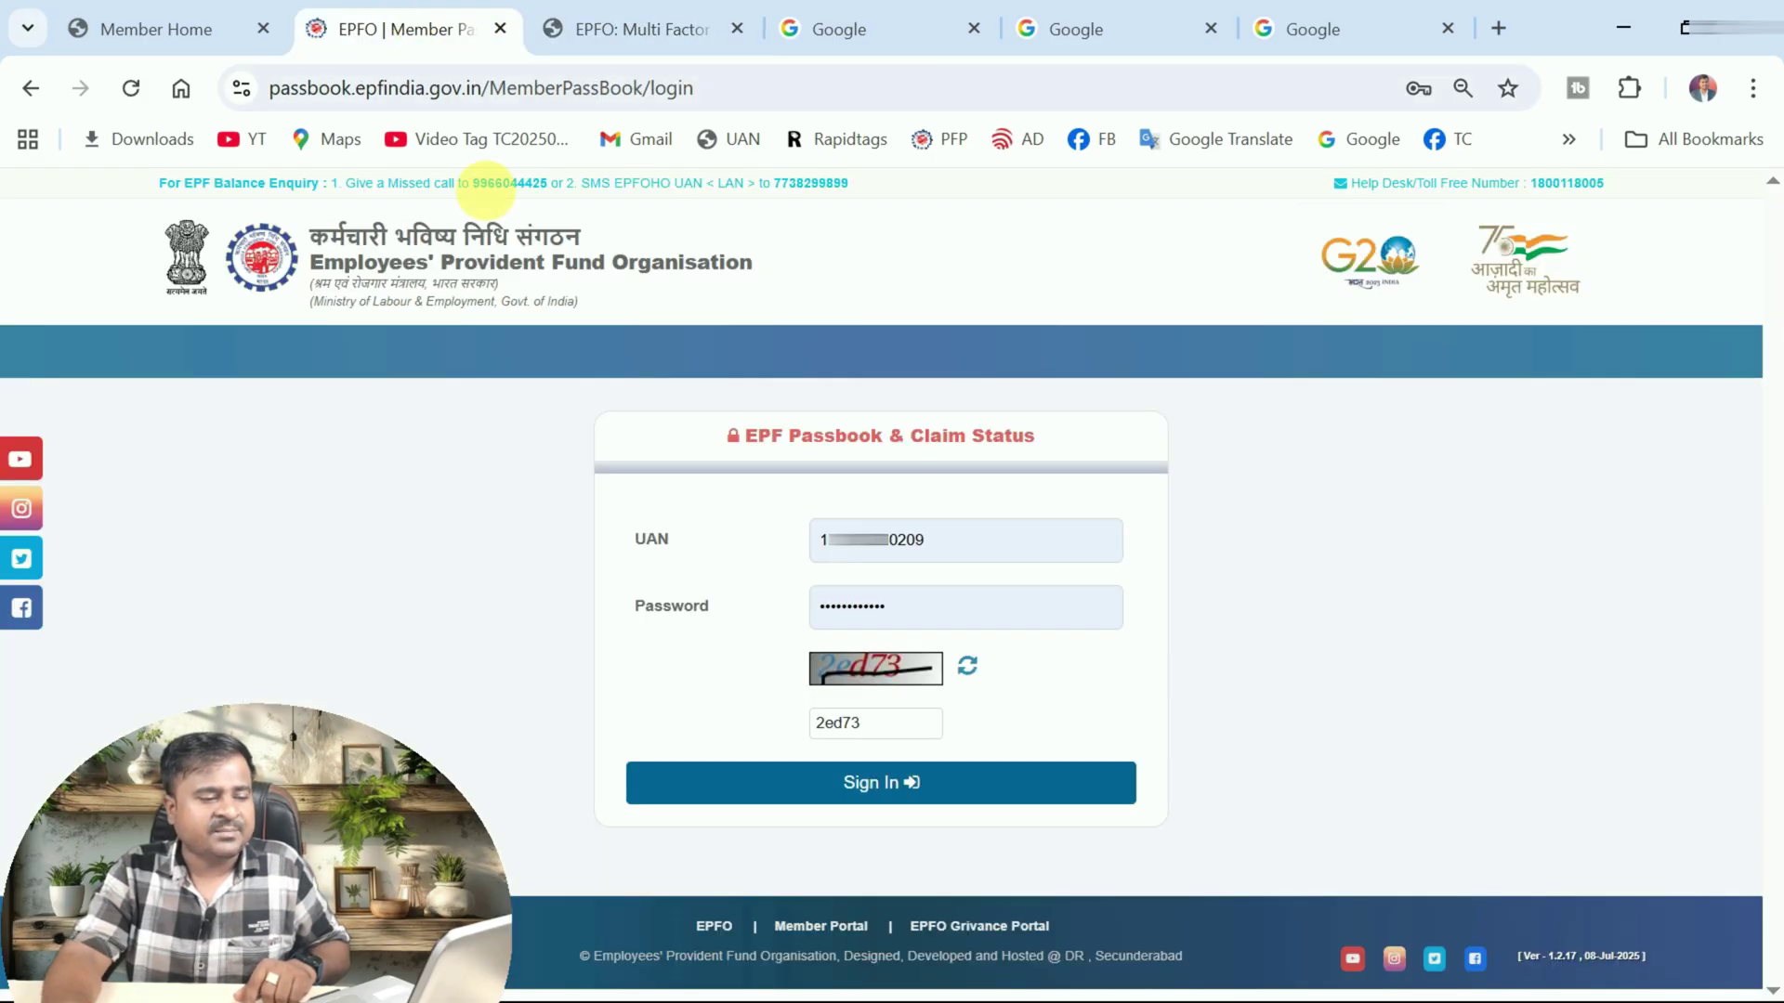
left_click(866, 787)
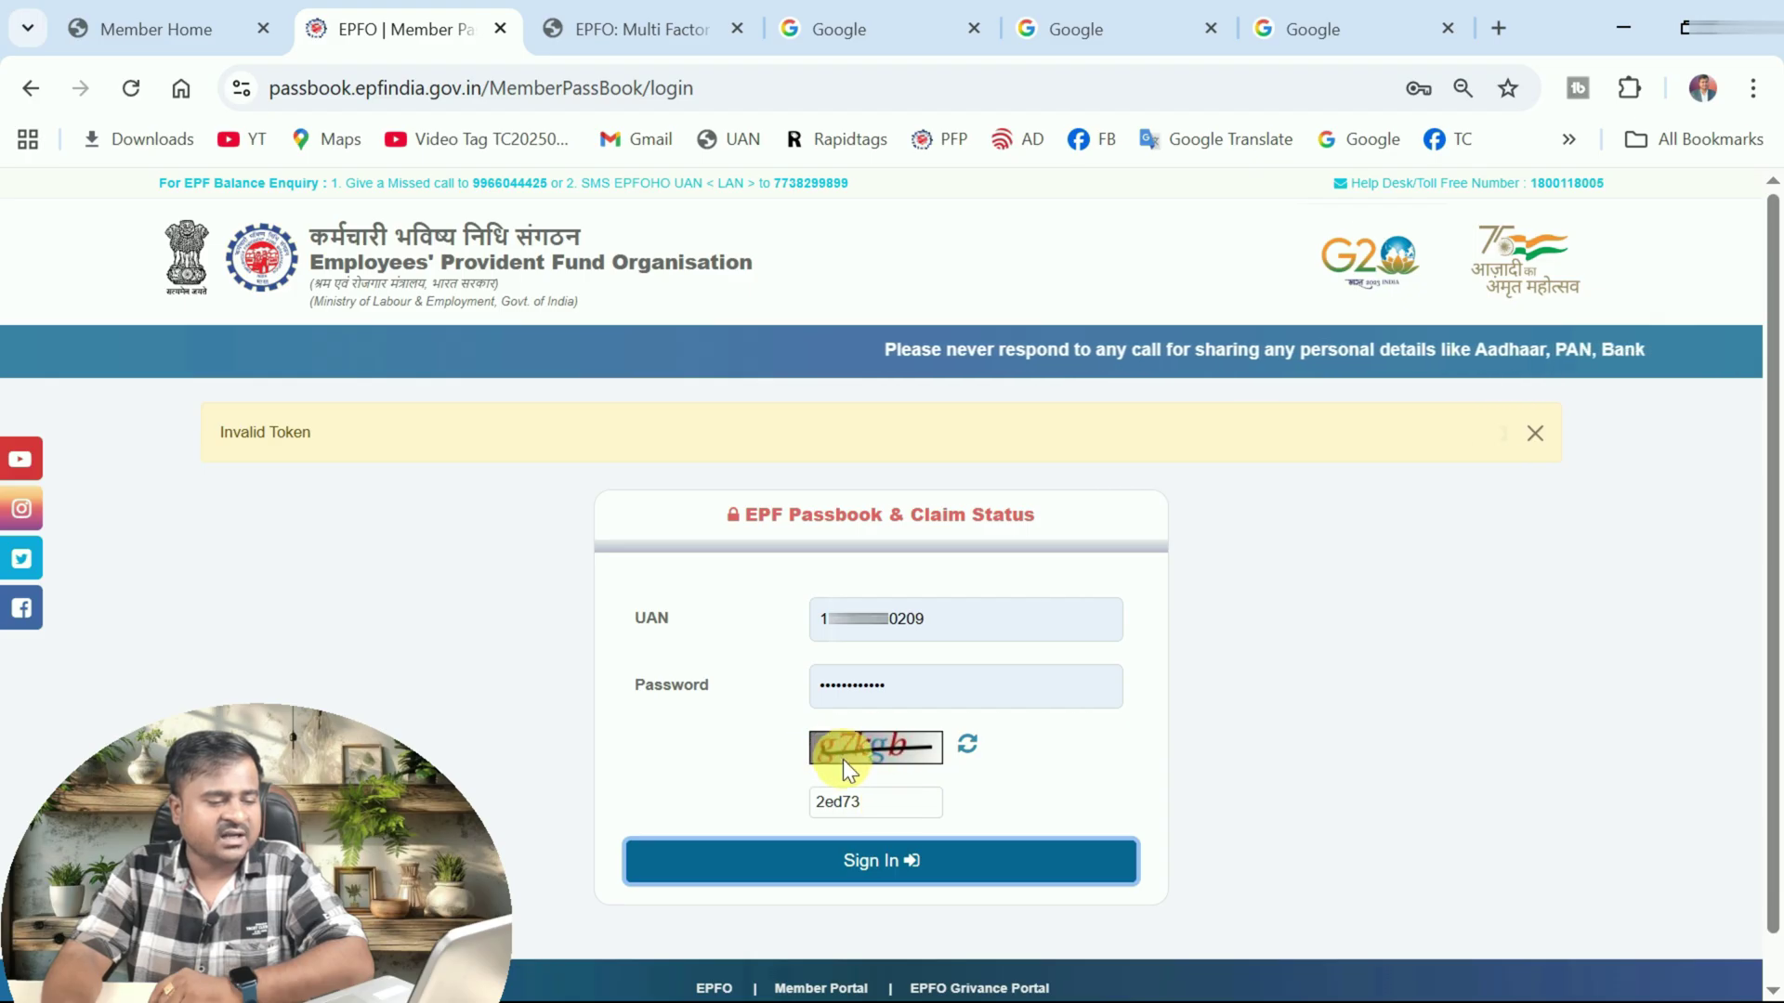
double_click(873, 802)
type("g7kgb")
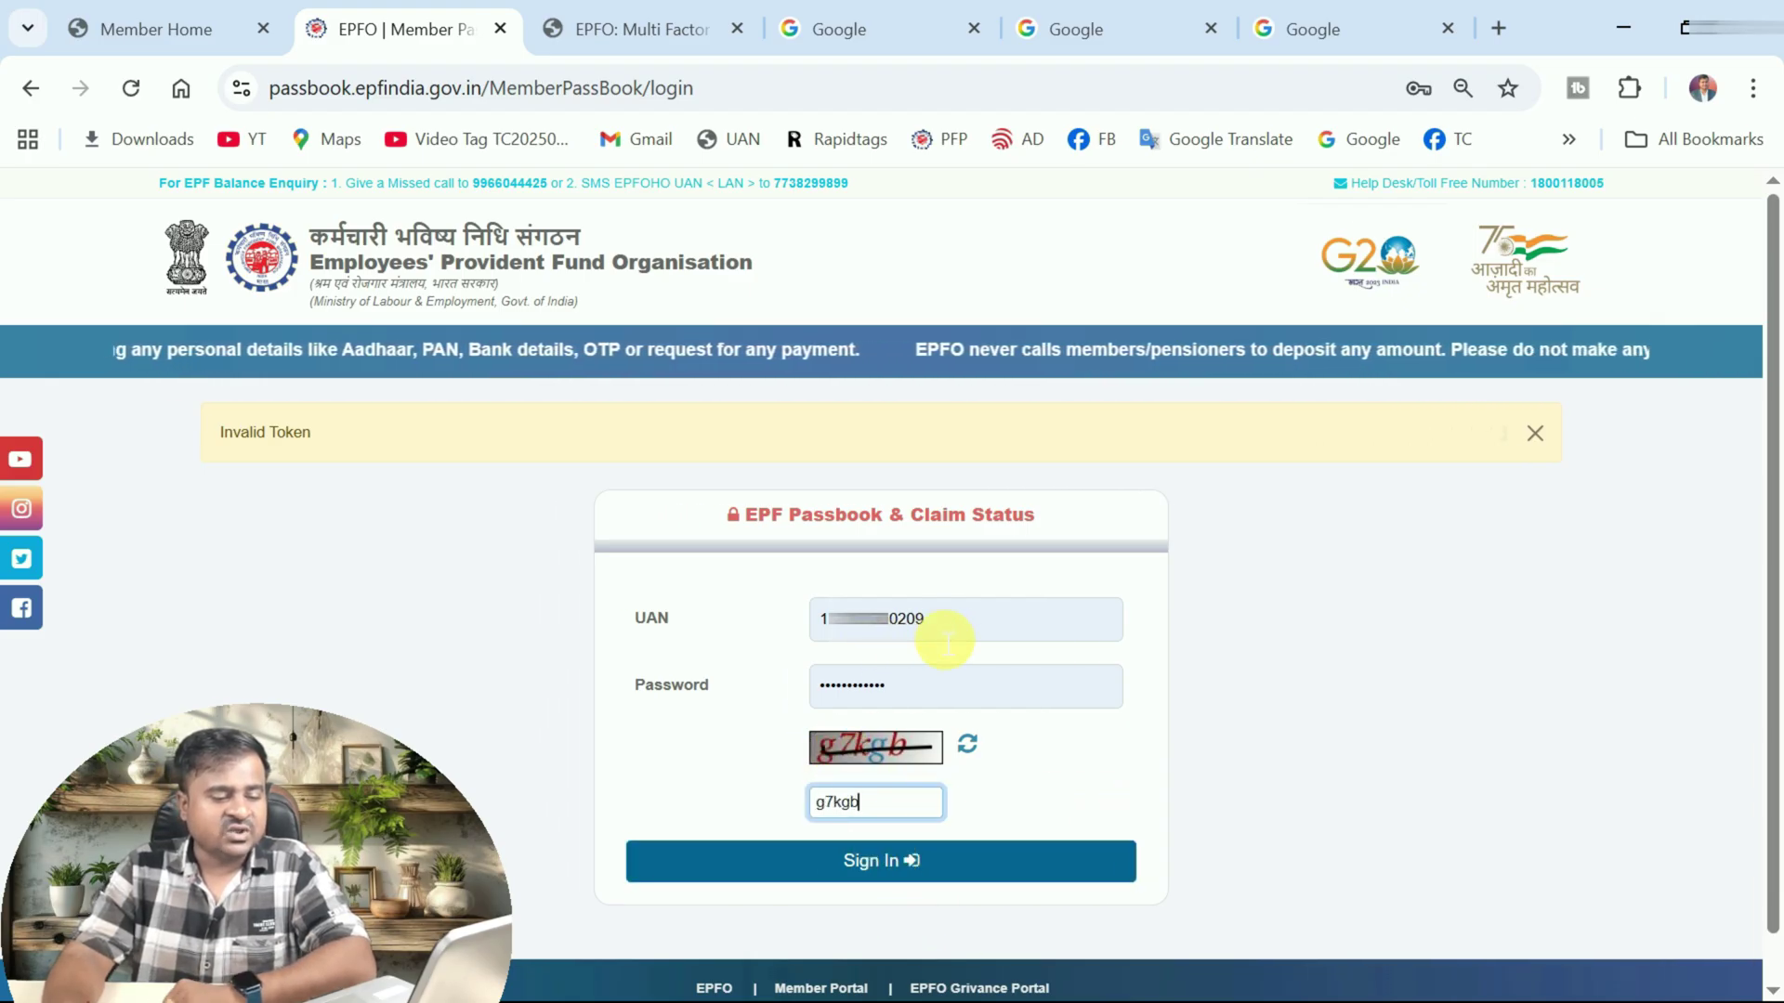
left_click(912, 869)
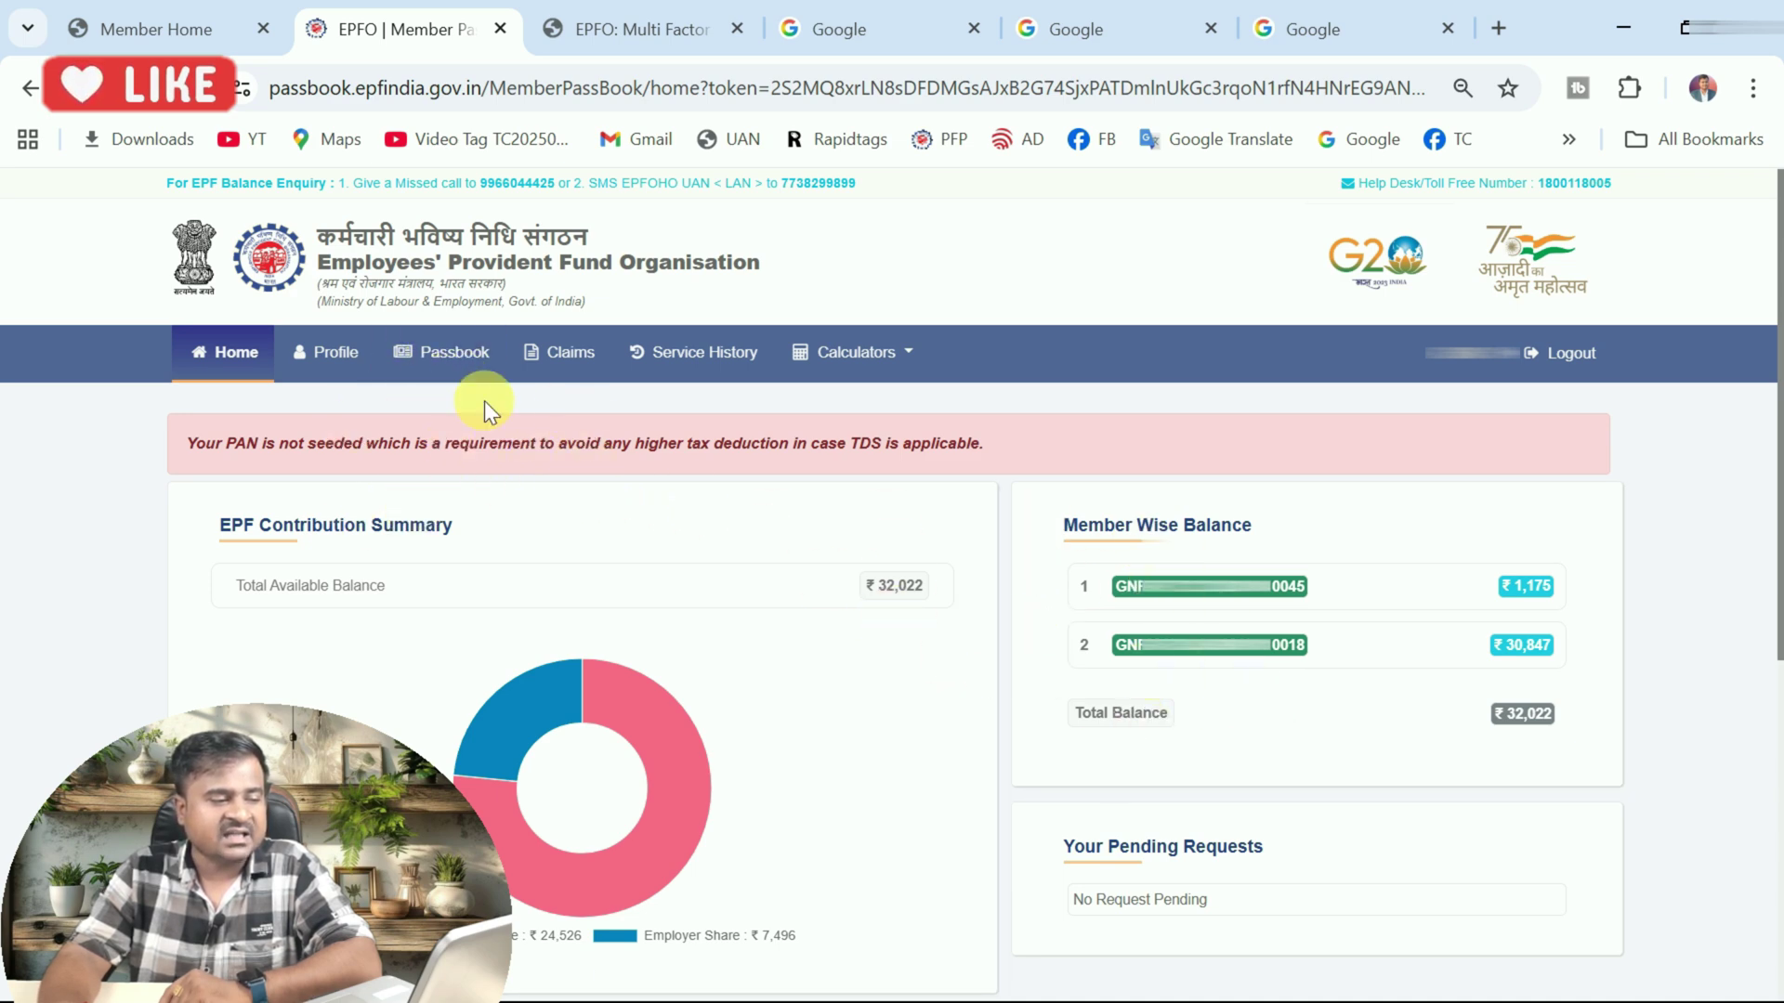
Open the passbook and examine the first member ID's total PF withdrawal and its 2025 transactions.
left_click(444, 367)
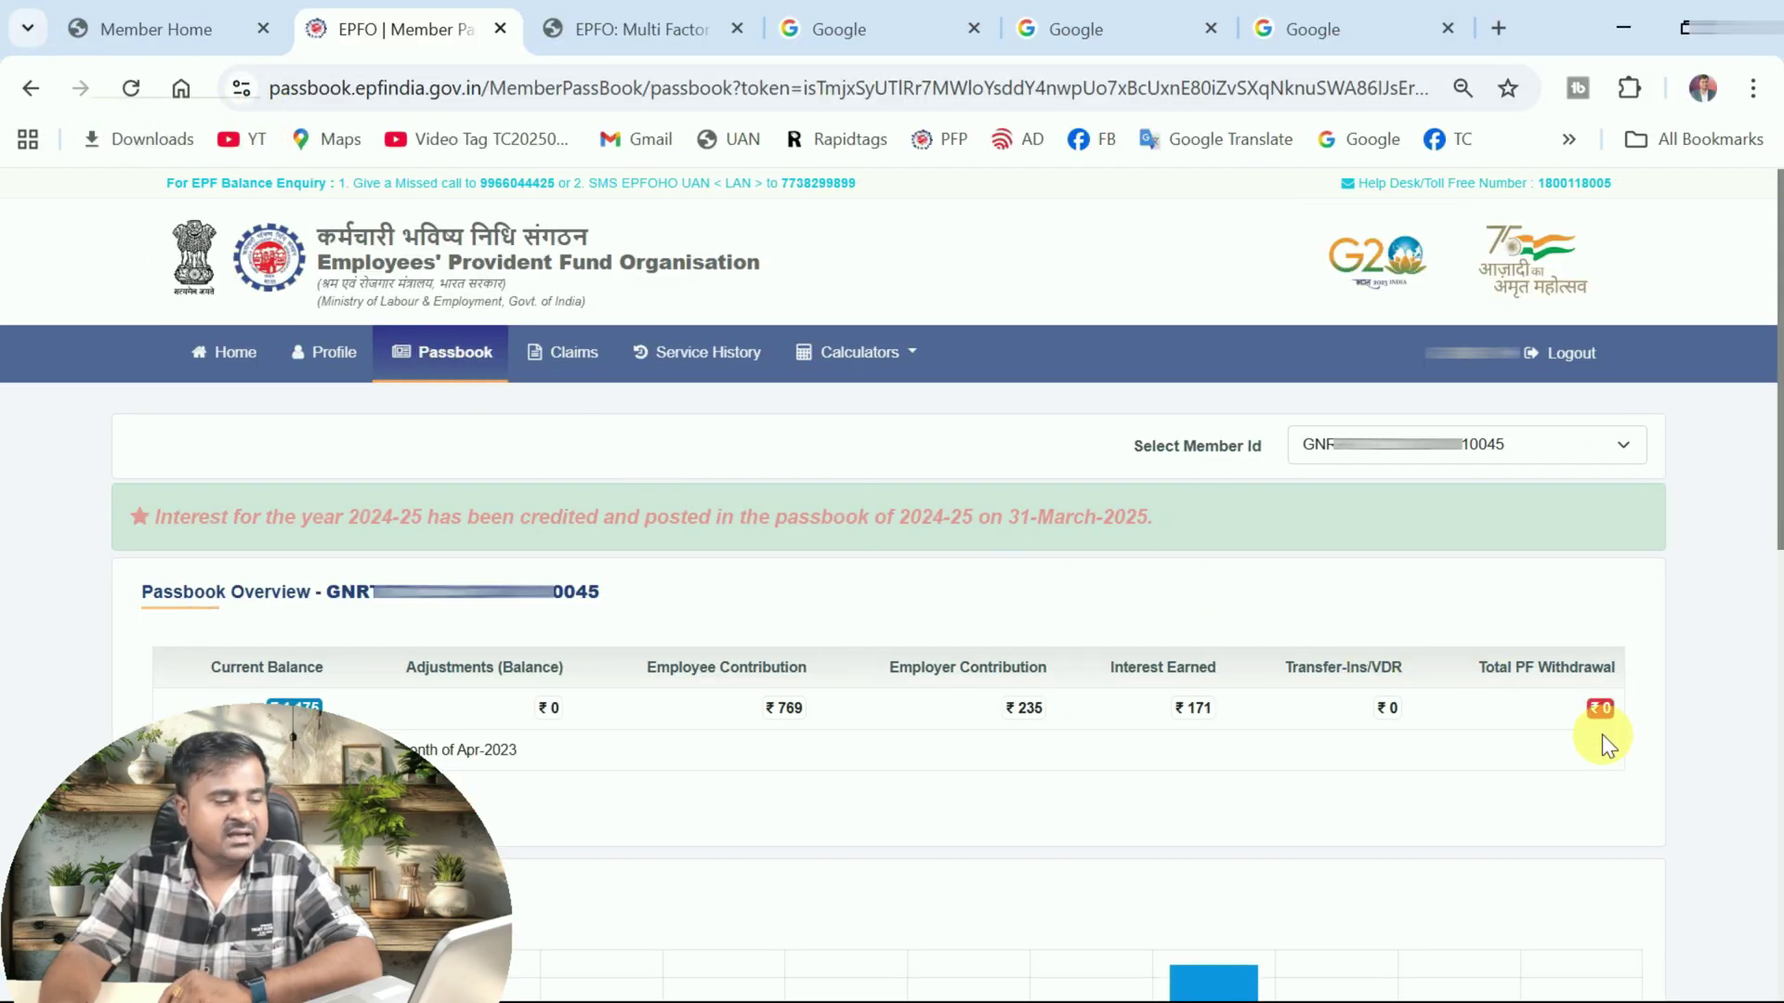
left_click_drag(1575, 710, 1625, 694)
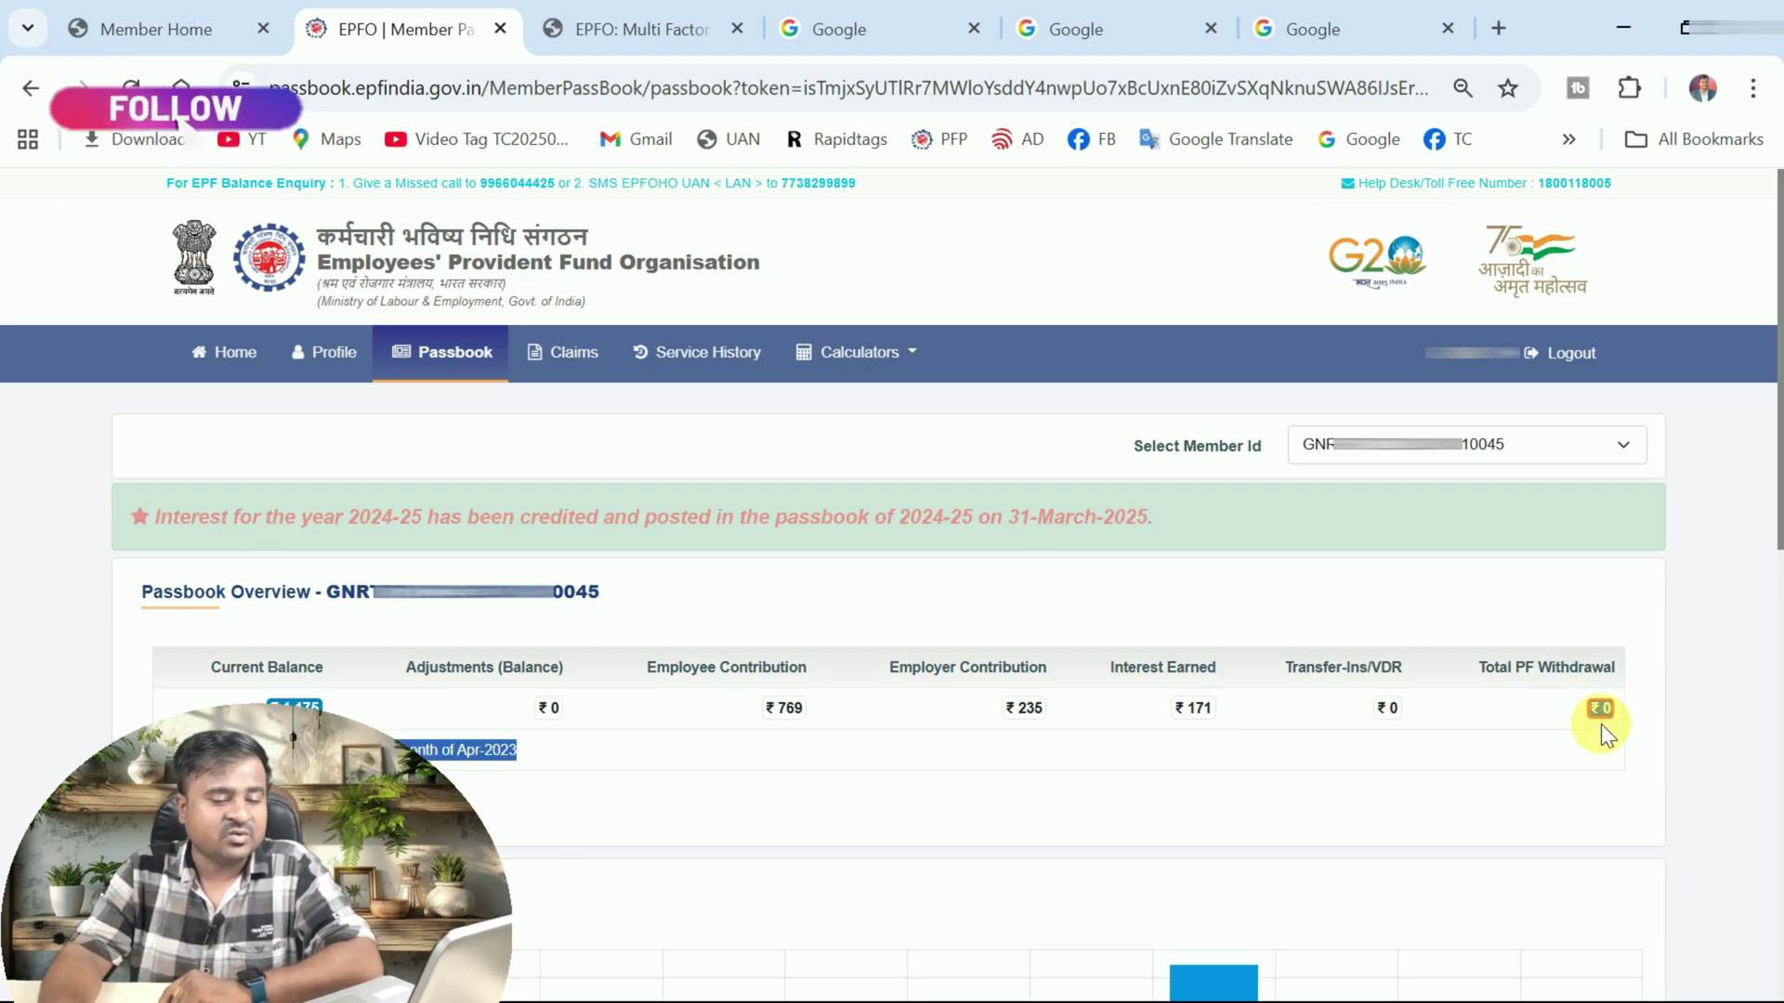
scroll(1386, 695, "down", 3)
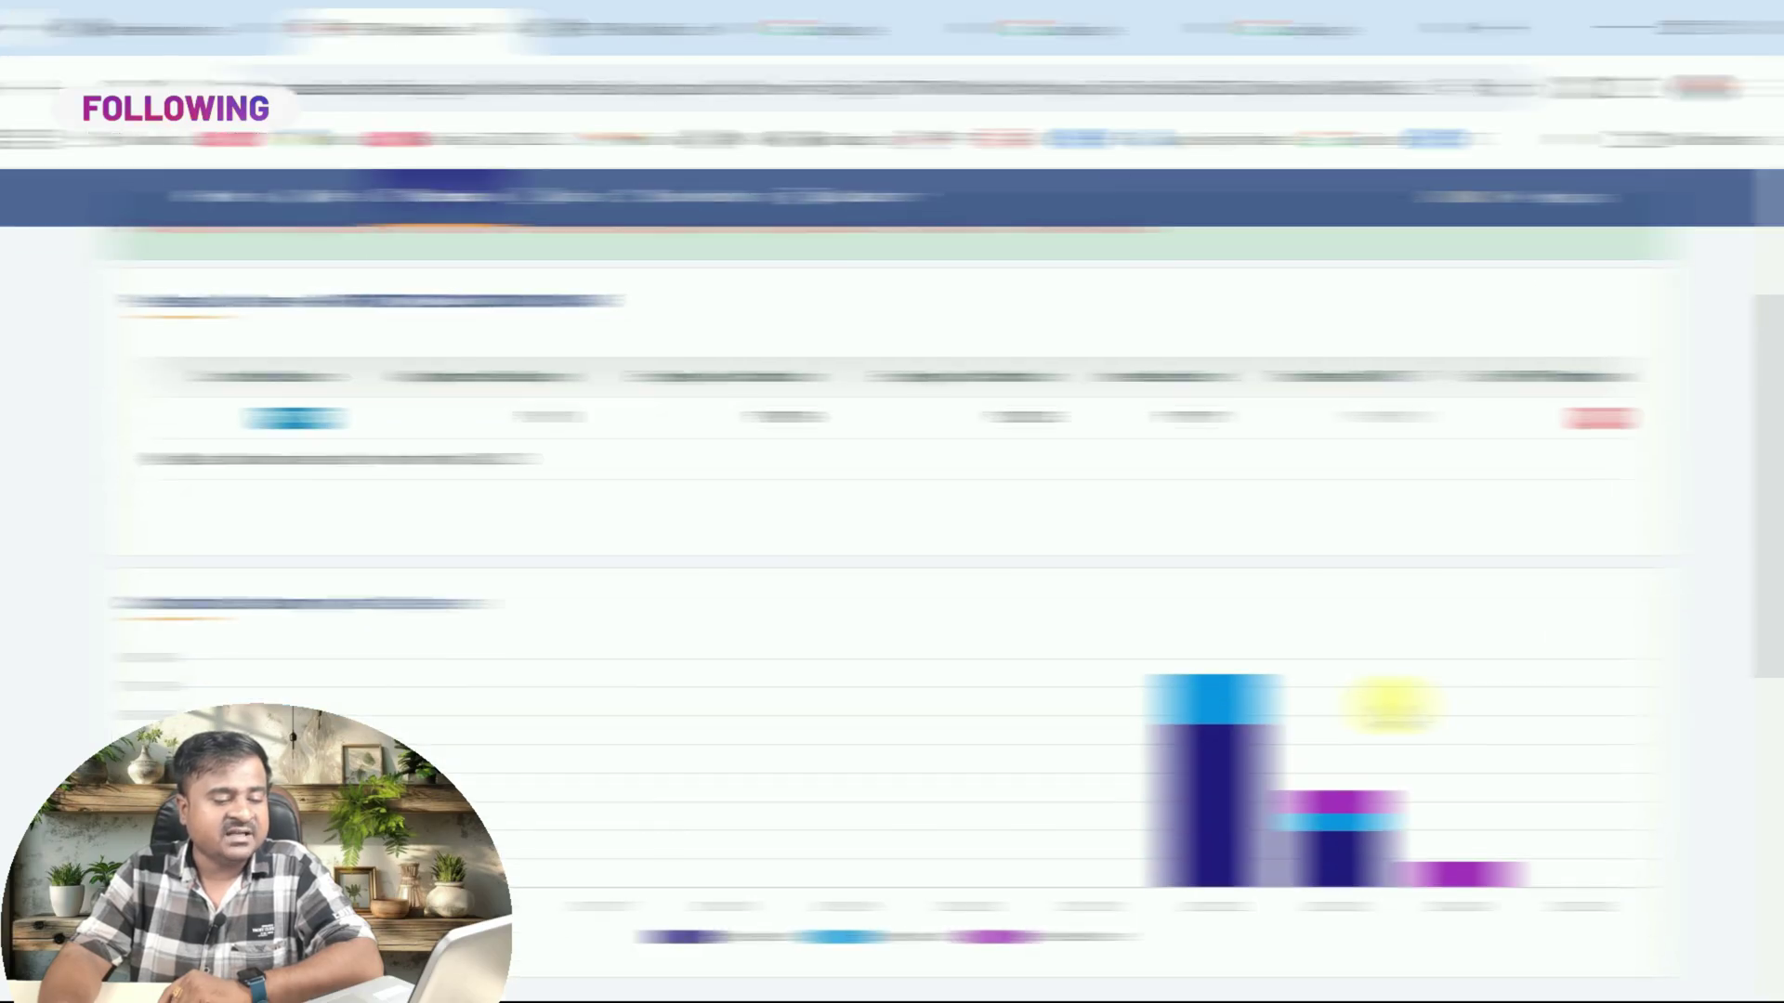
scroll(1389, 706, "down", 5)
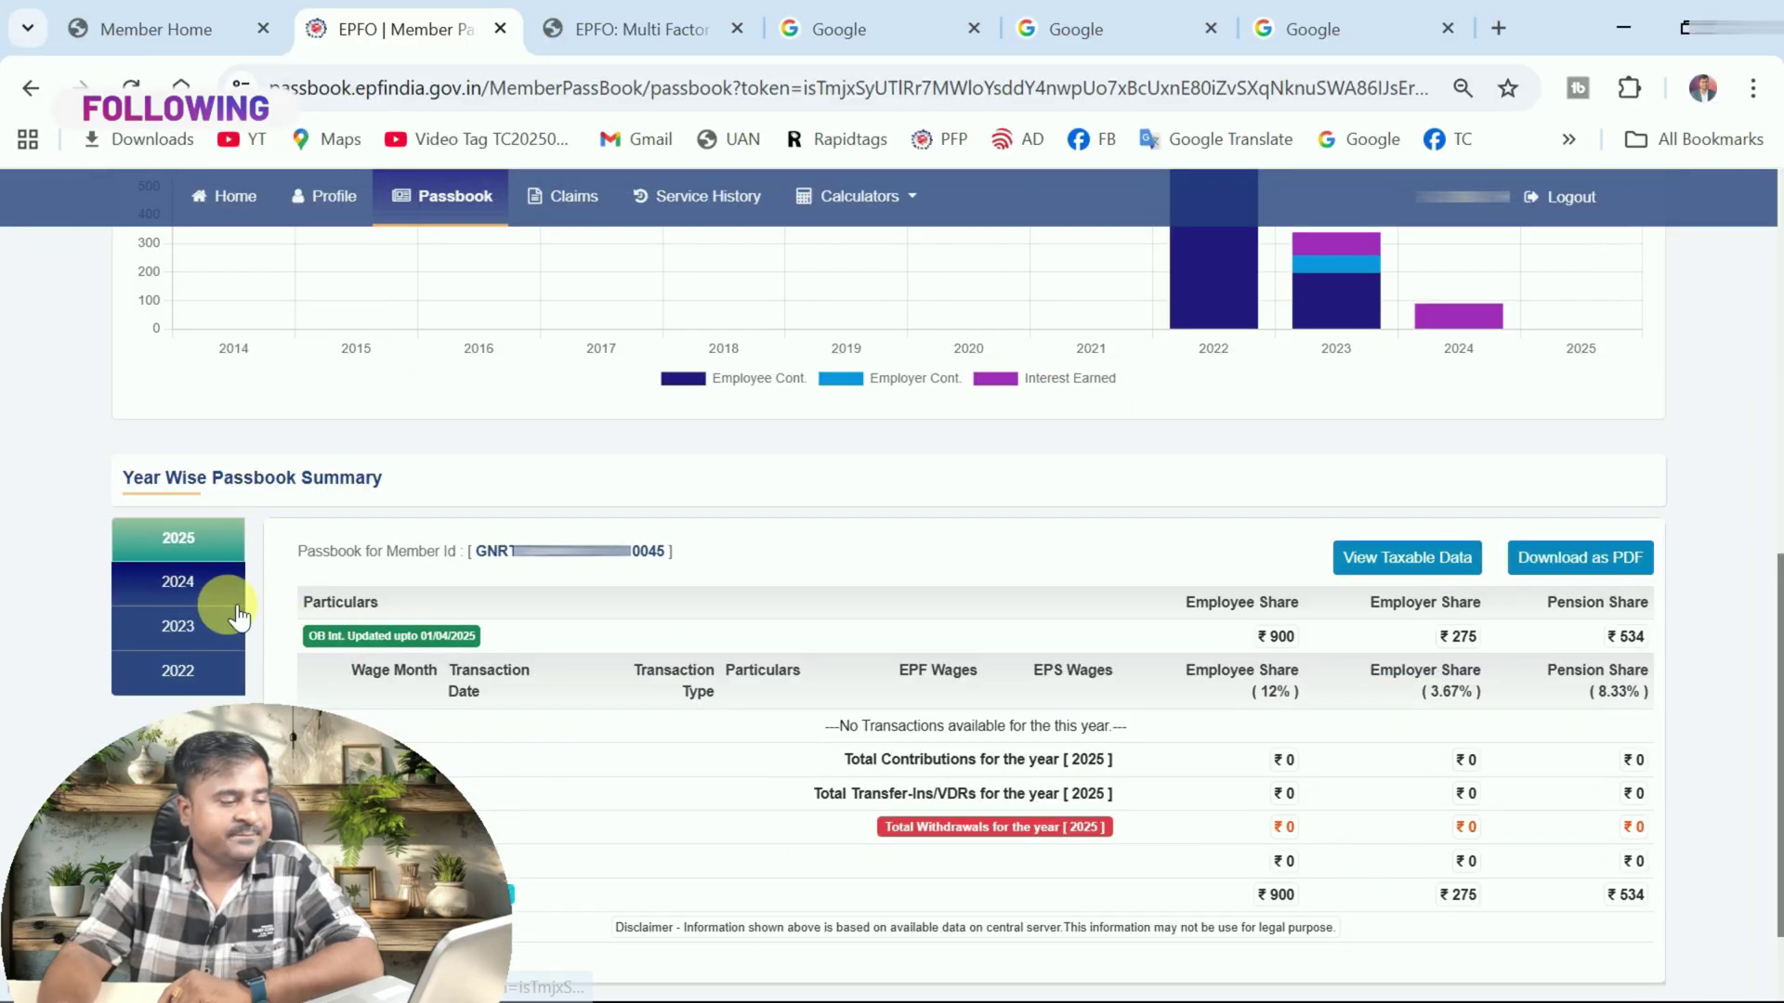
left_click_drag(809, 723, 971, 727)
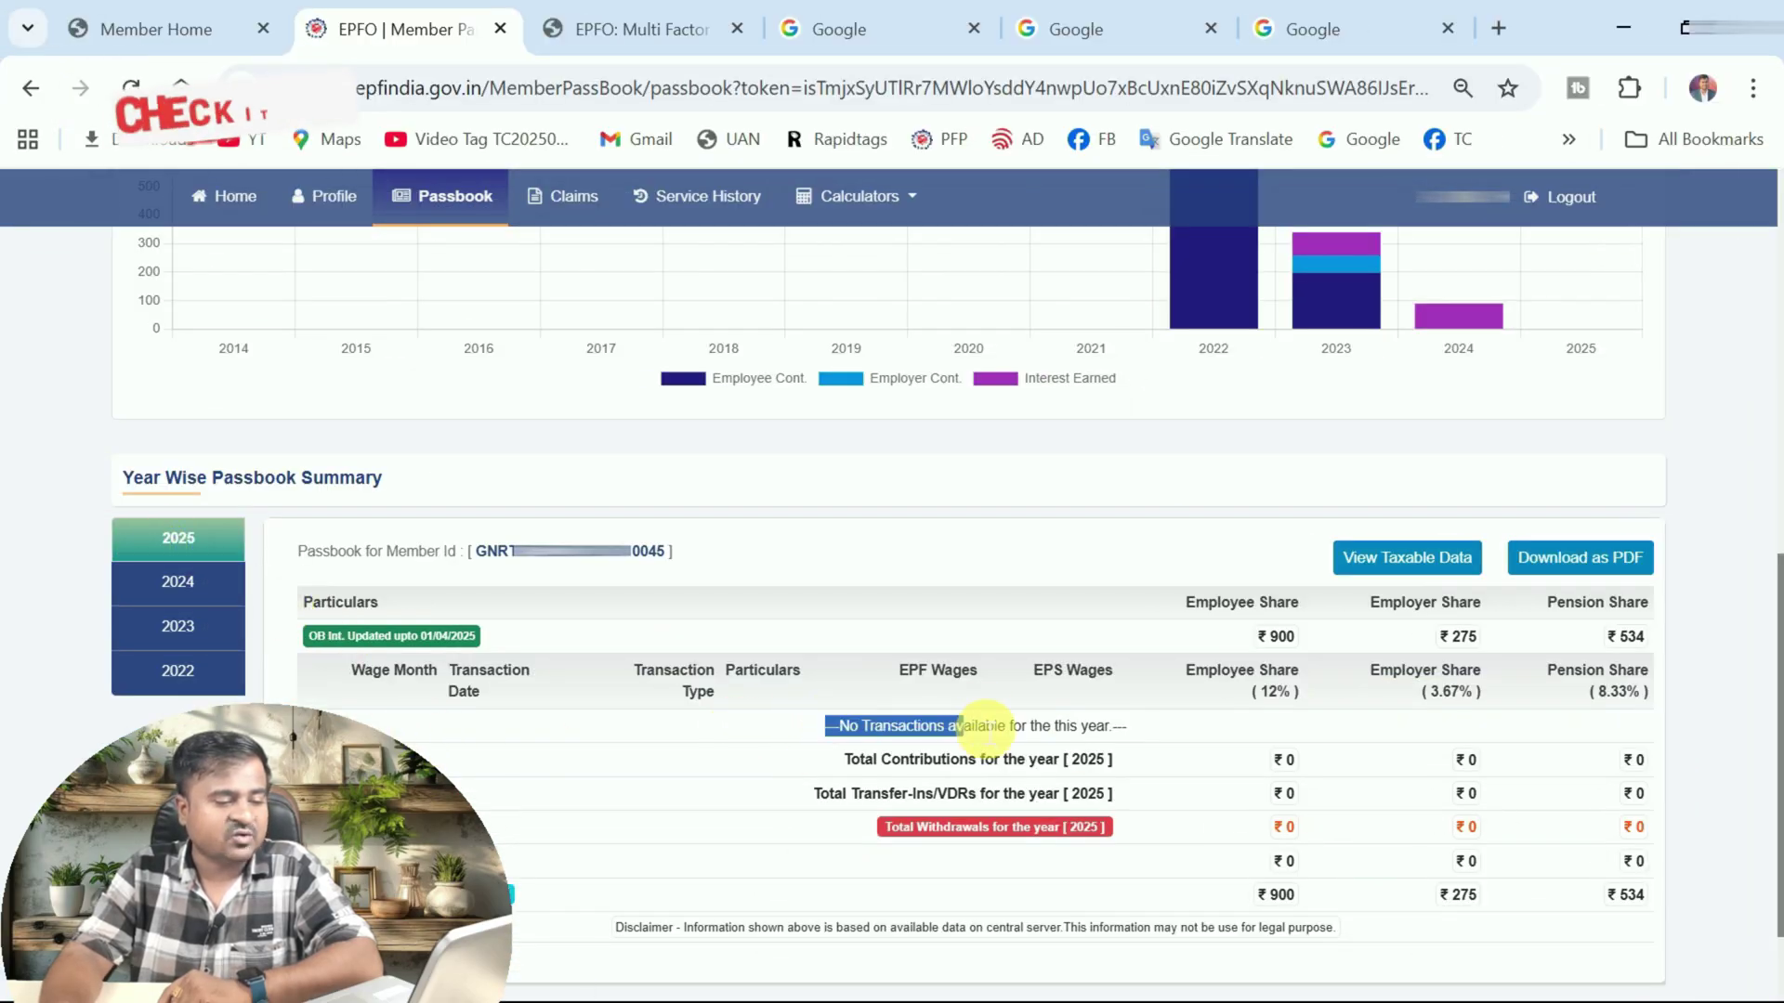
Review the first member ID's year-wise passbook entries for 2024, 2023 and 2022, including the EPF and EPS wages.
left_click(178, 583)
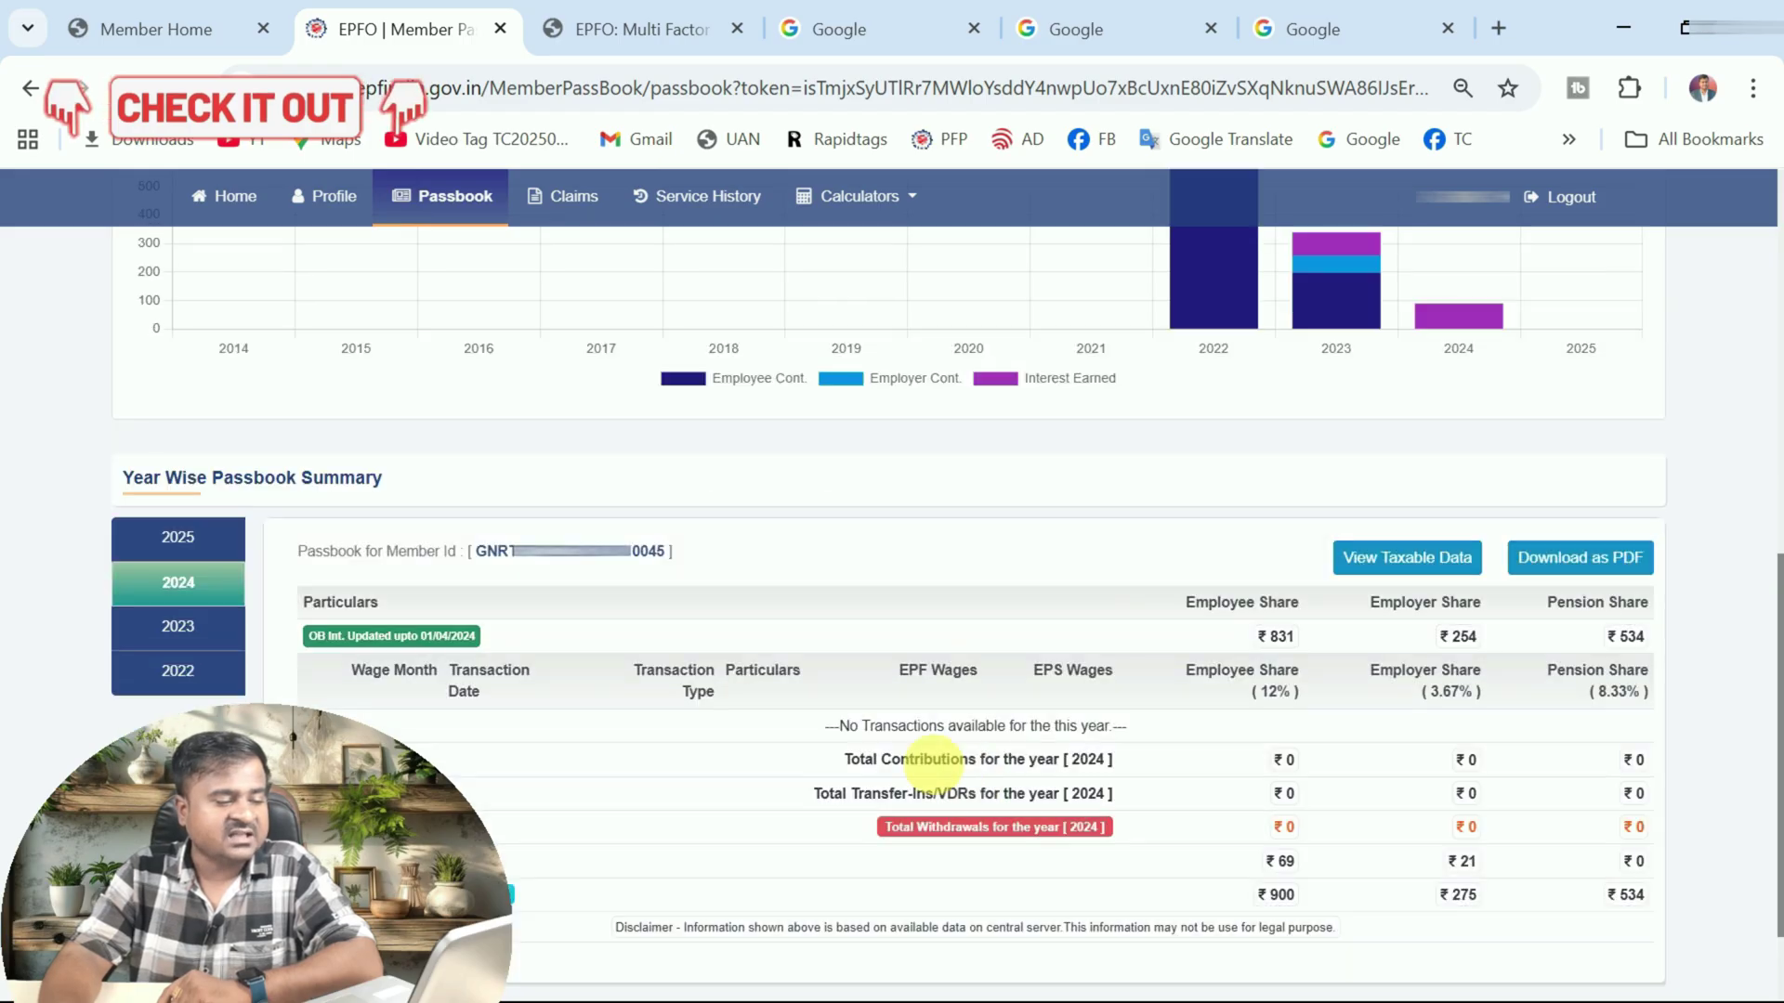
left_click_drag(827, 725, 1012, 726)
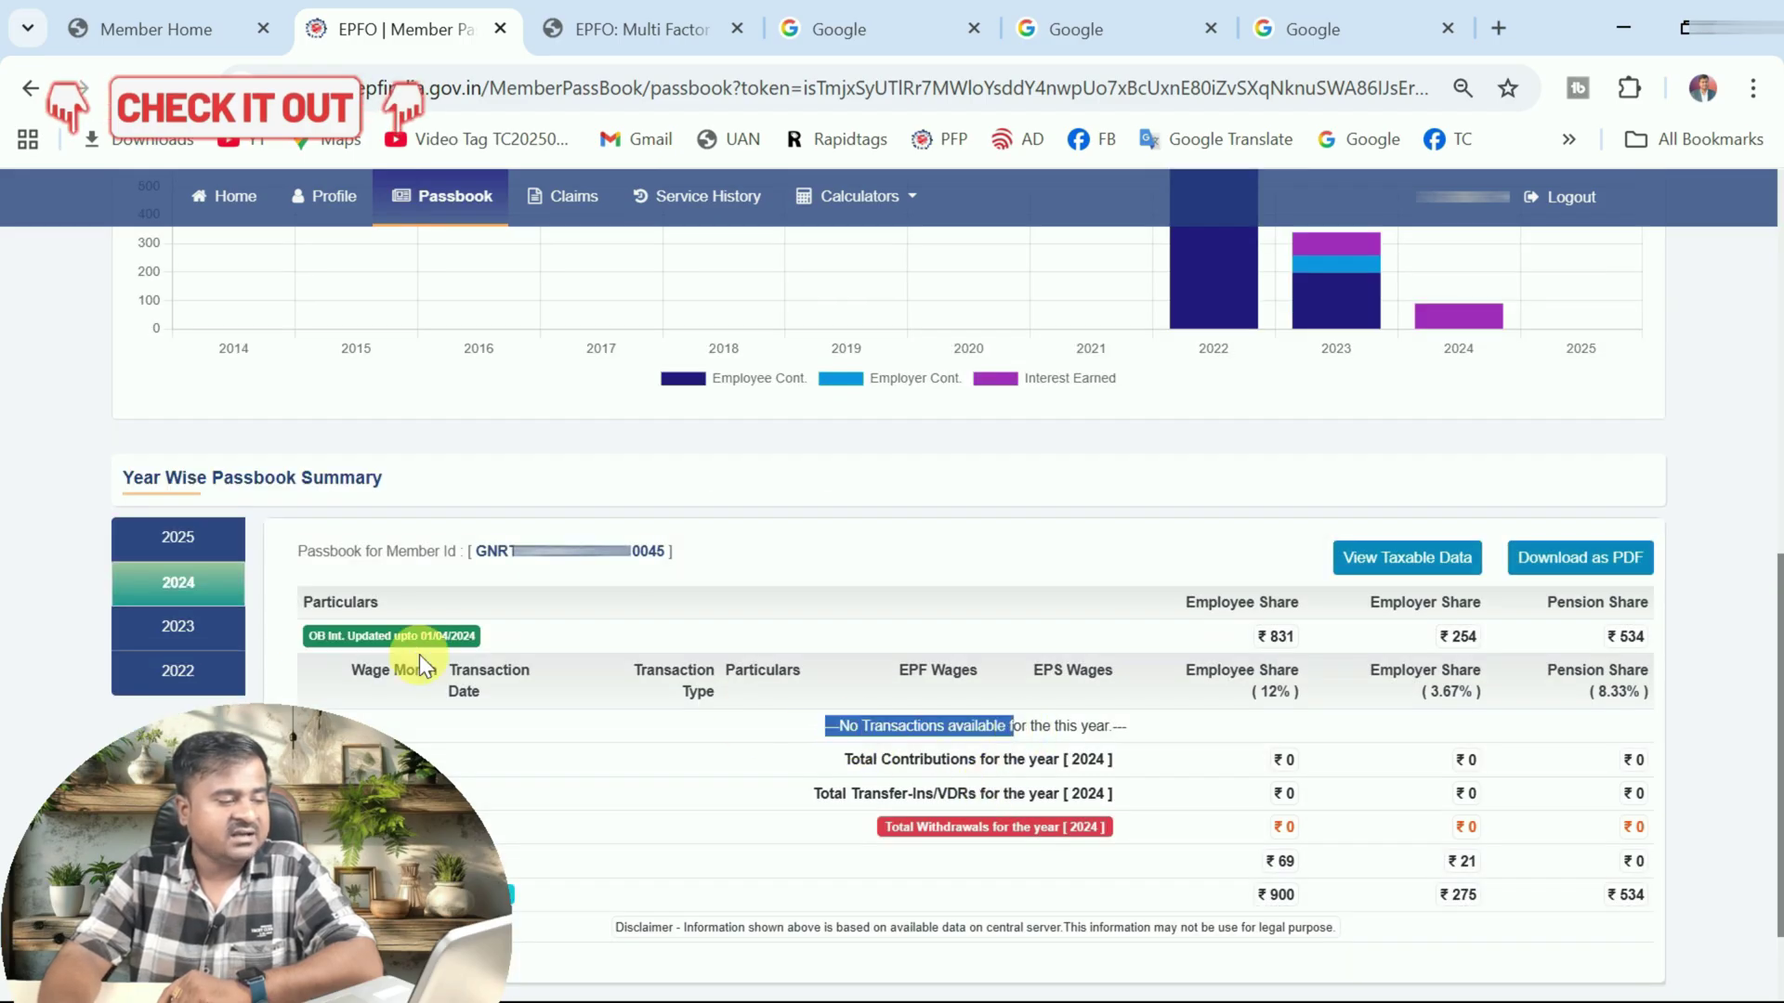
left_click(179, 628)
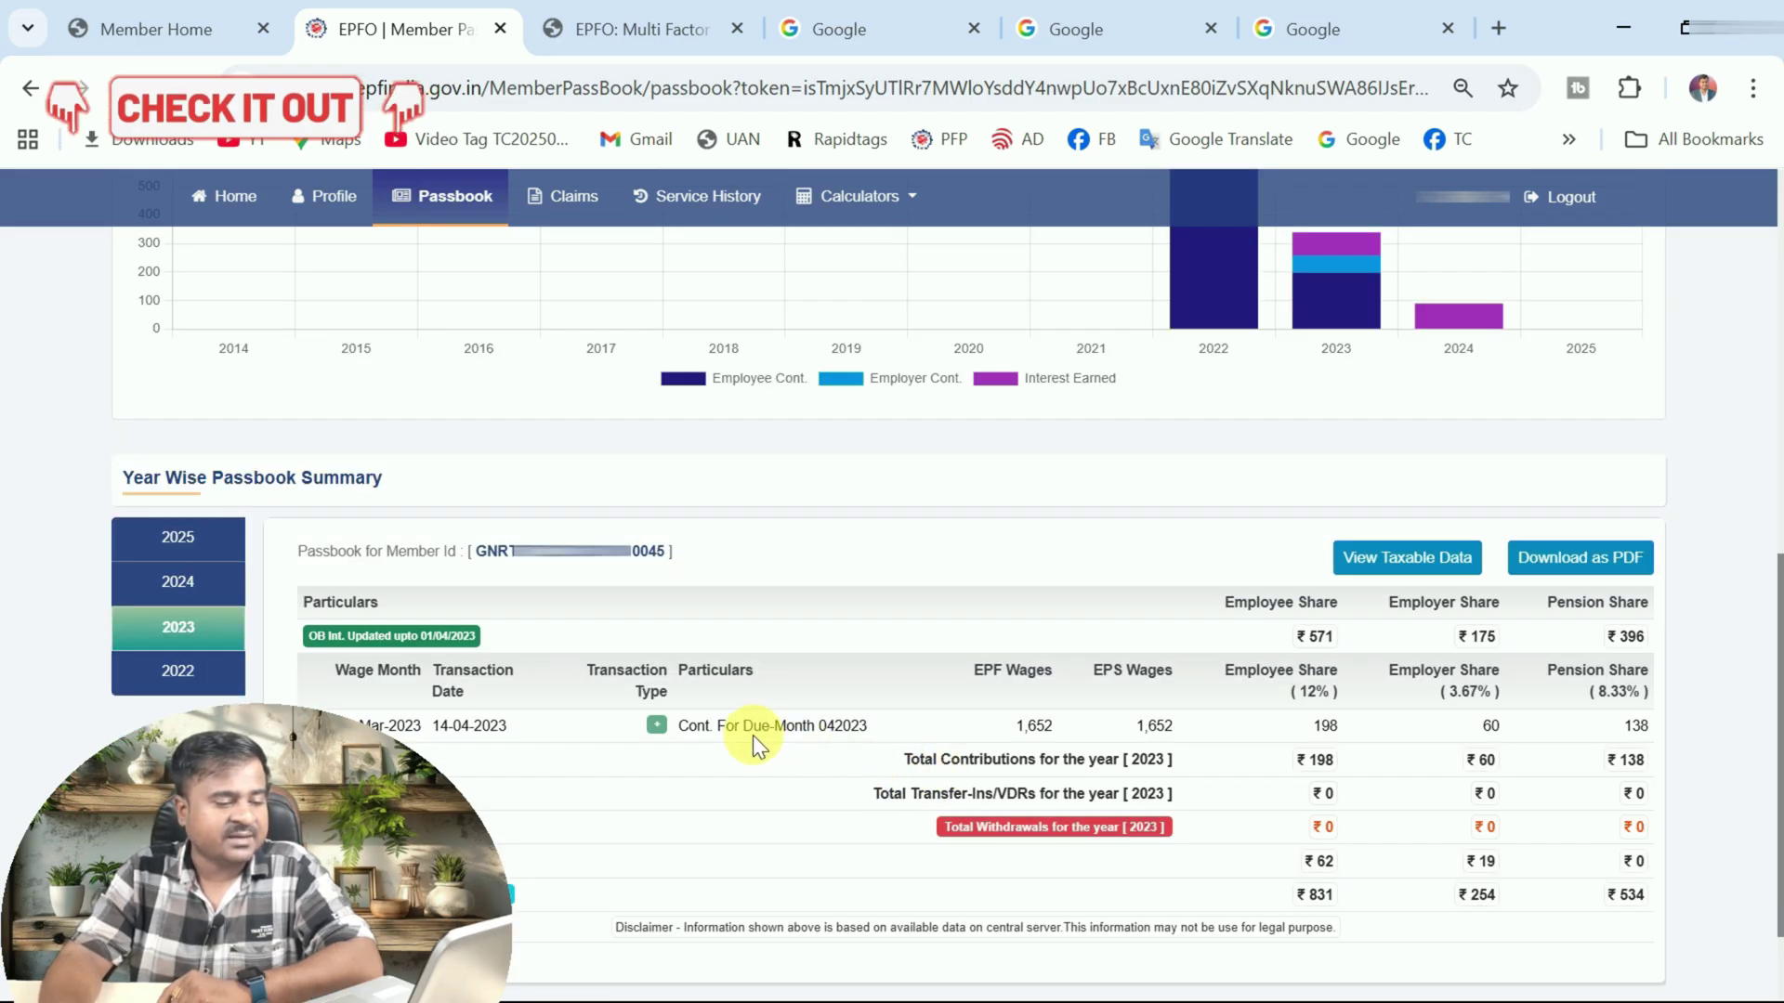
left_click_drag(1013, 726, 1150, 728)
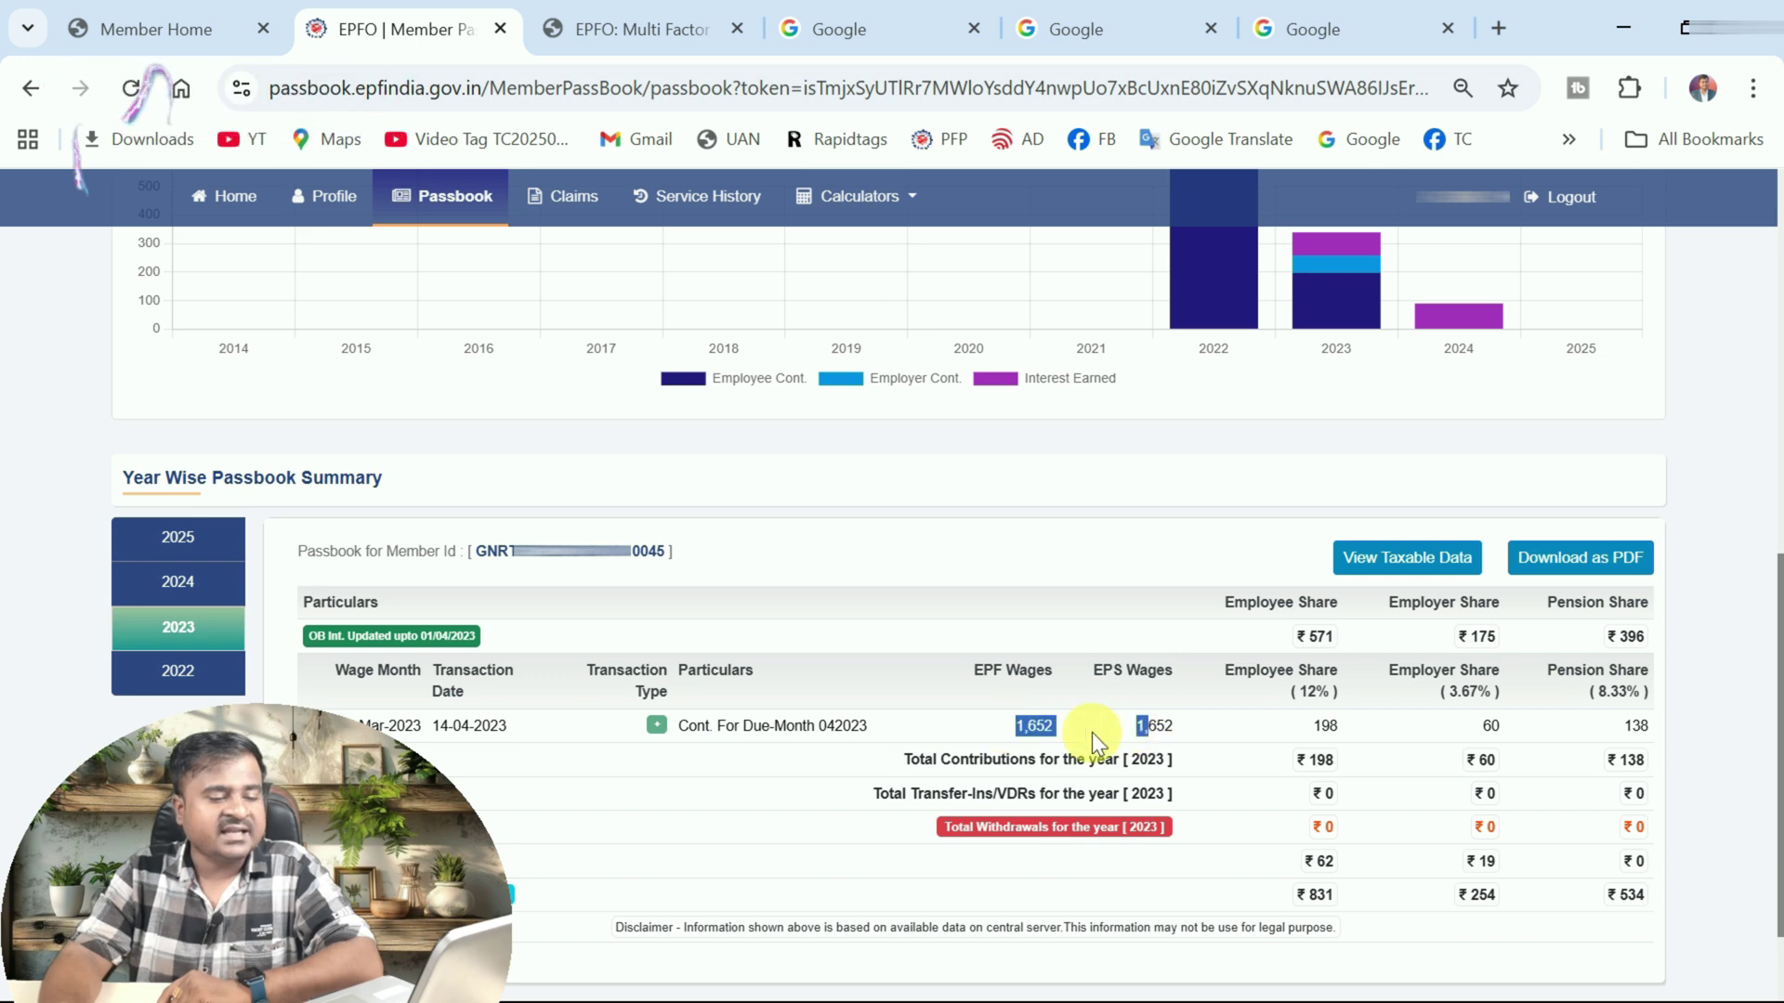
left_click(1039, 734)
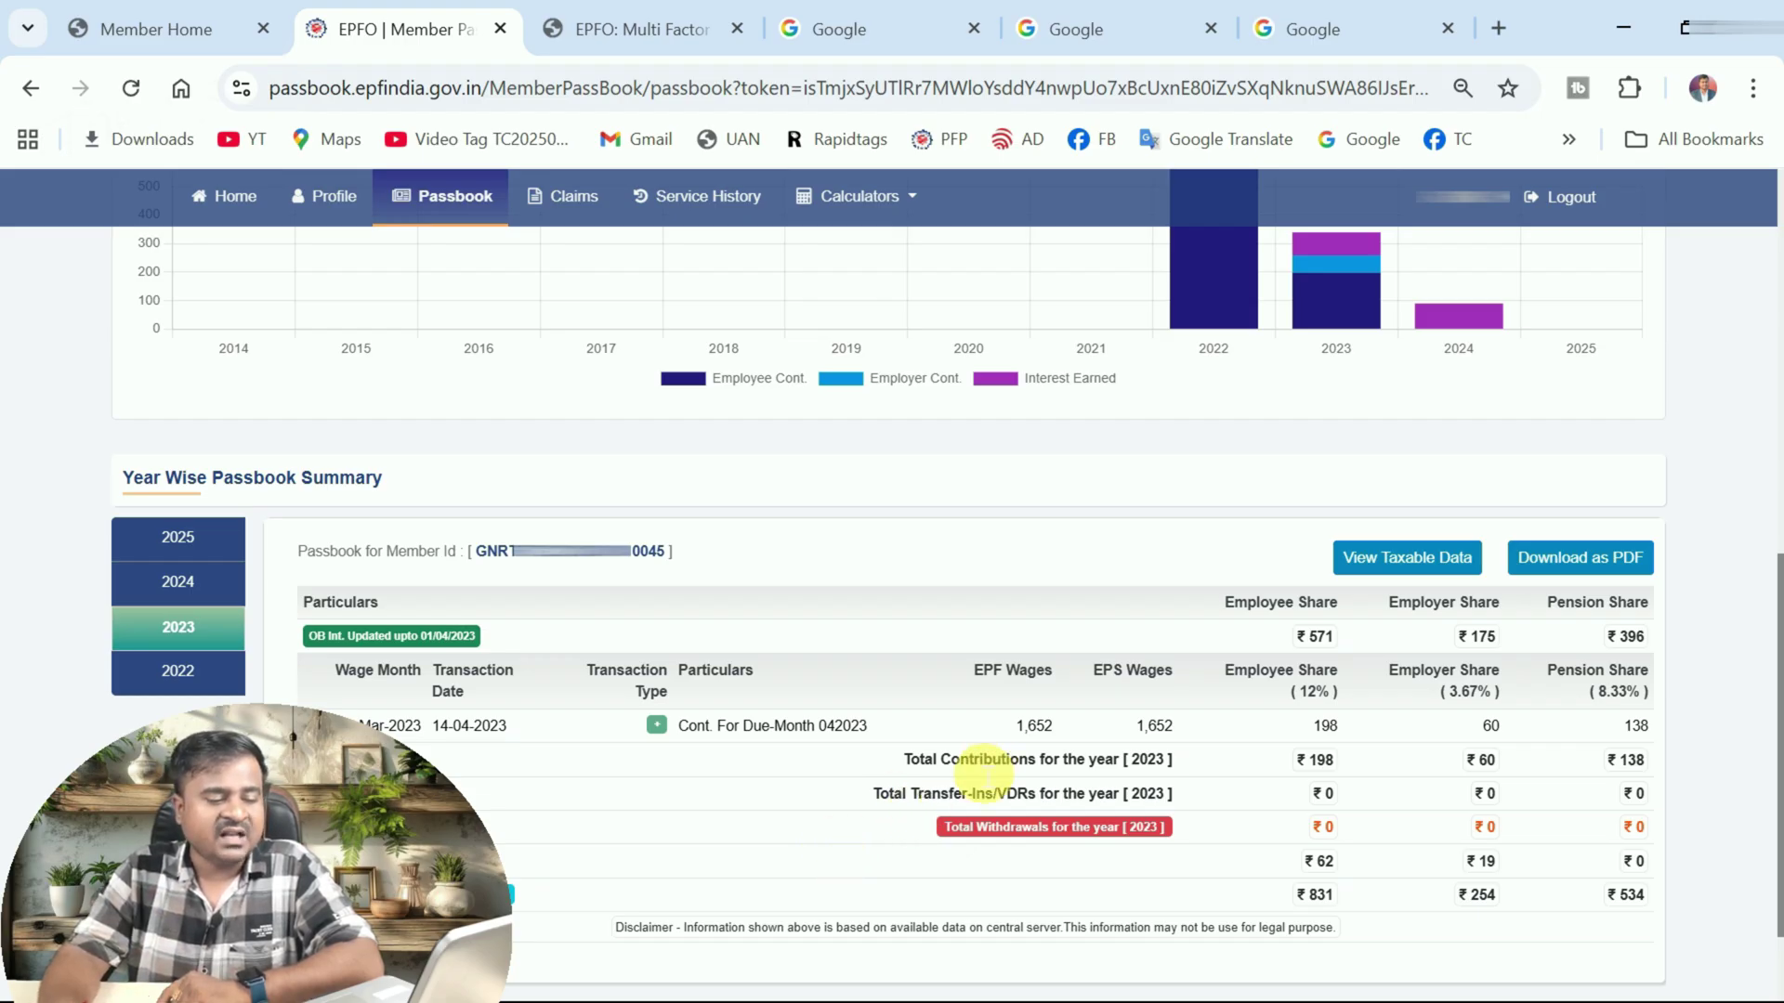
left_click(177, 670)
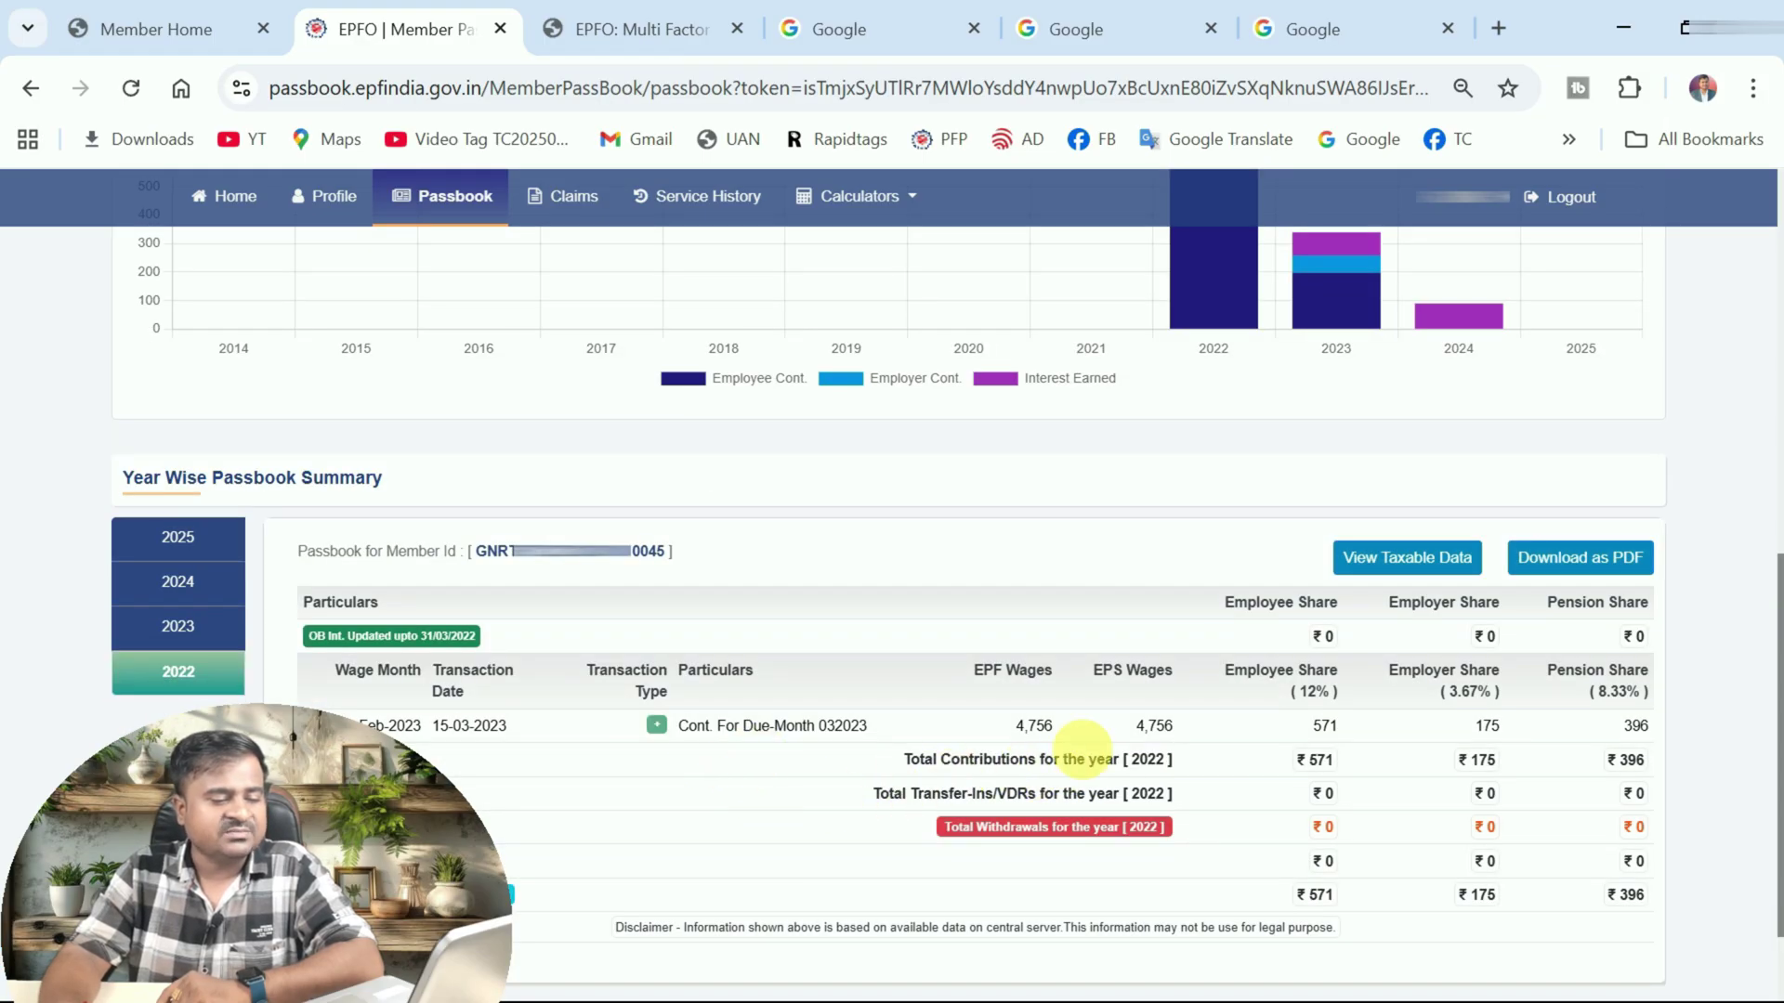
left_click(935, 877)
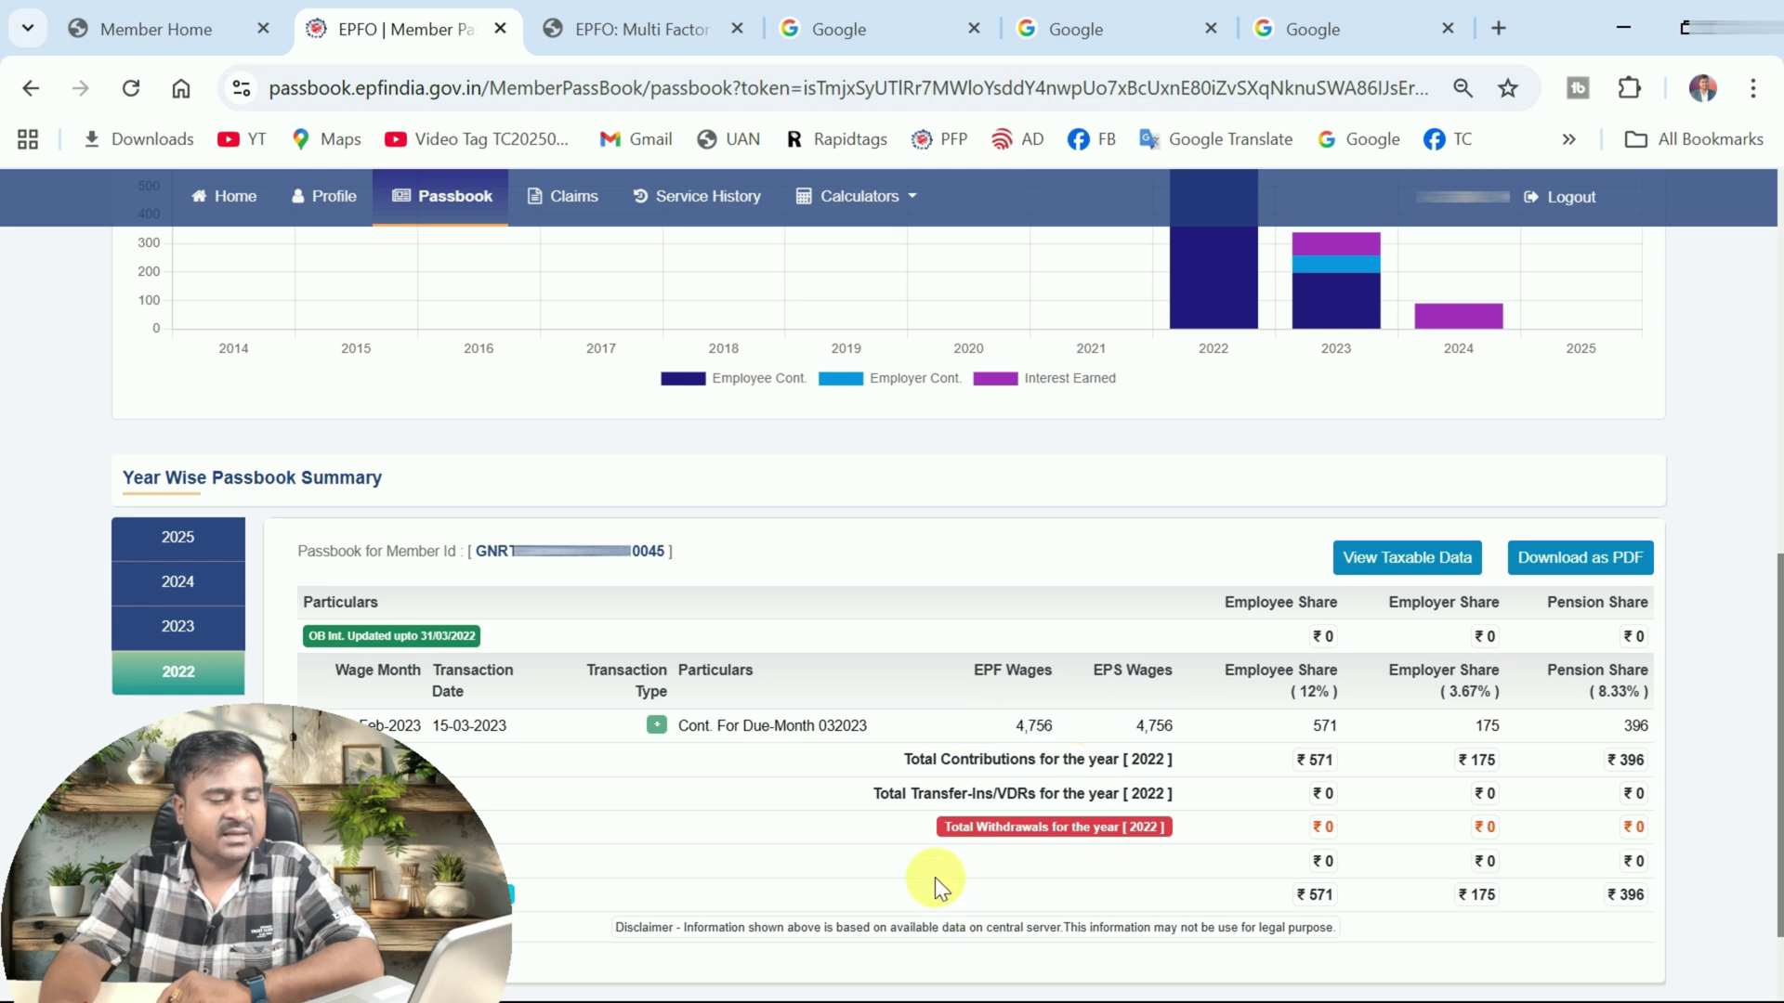
Switch the passbook to the second member ID and bring up its year-wise summary for 2025.
scroll(1172, 556, "up", 10)
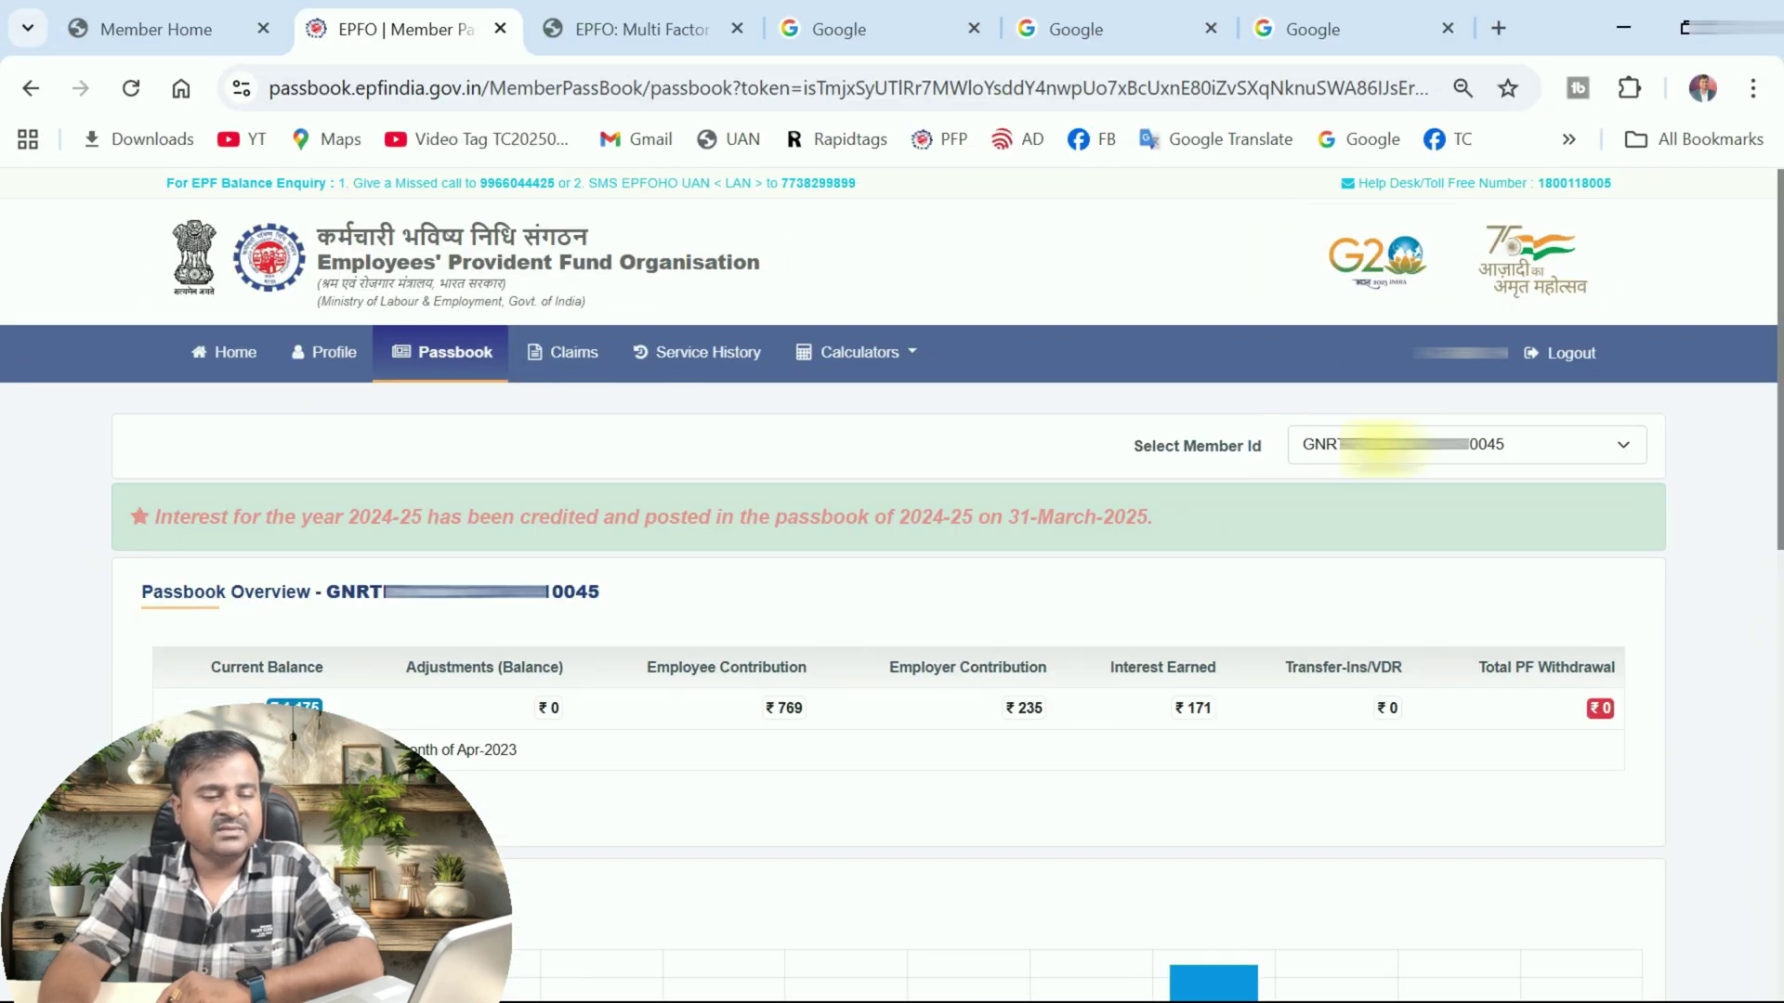
left_click(1375, 442)
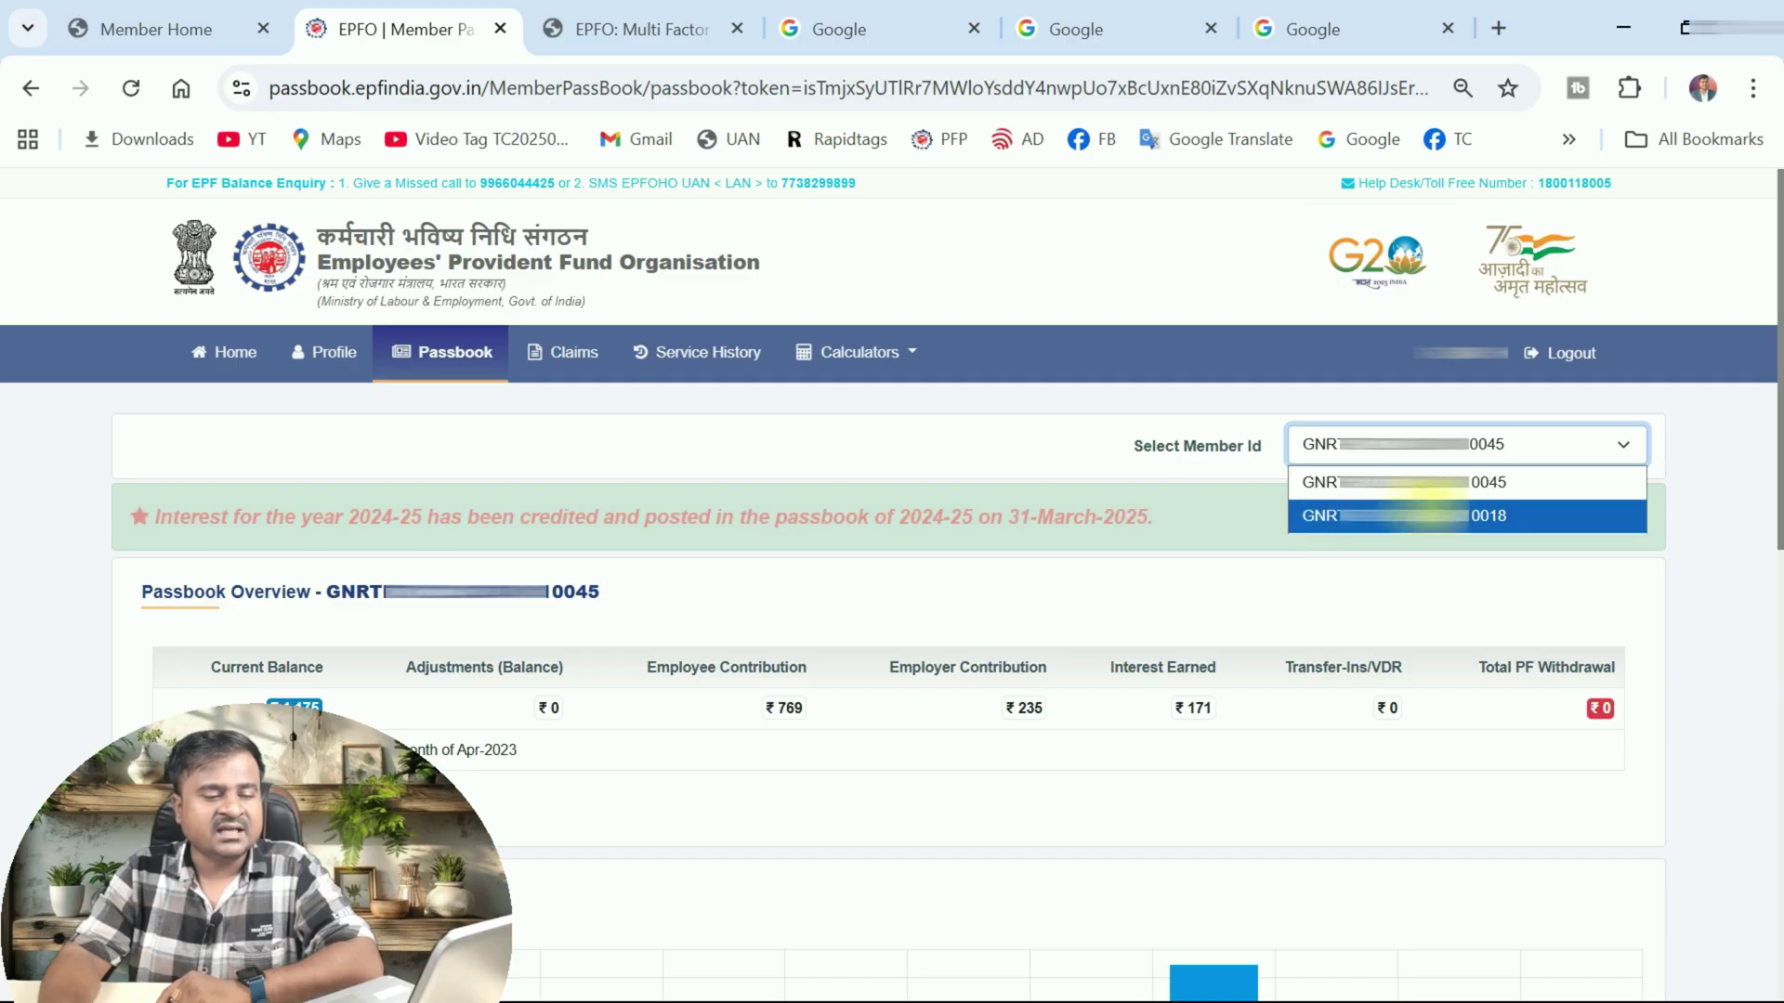
left_click(1431, 516)
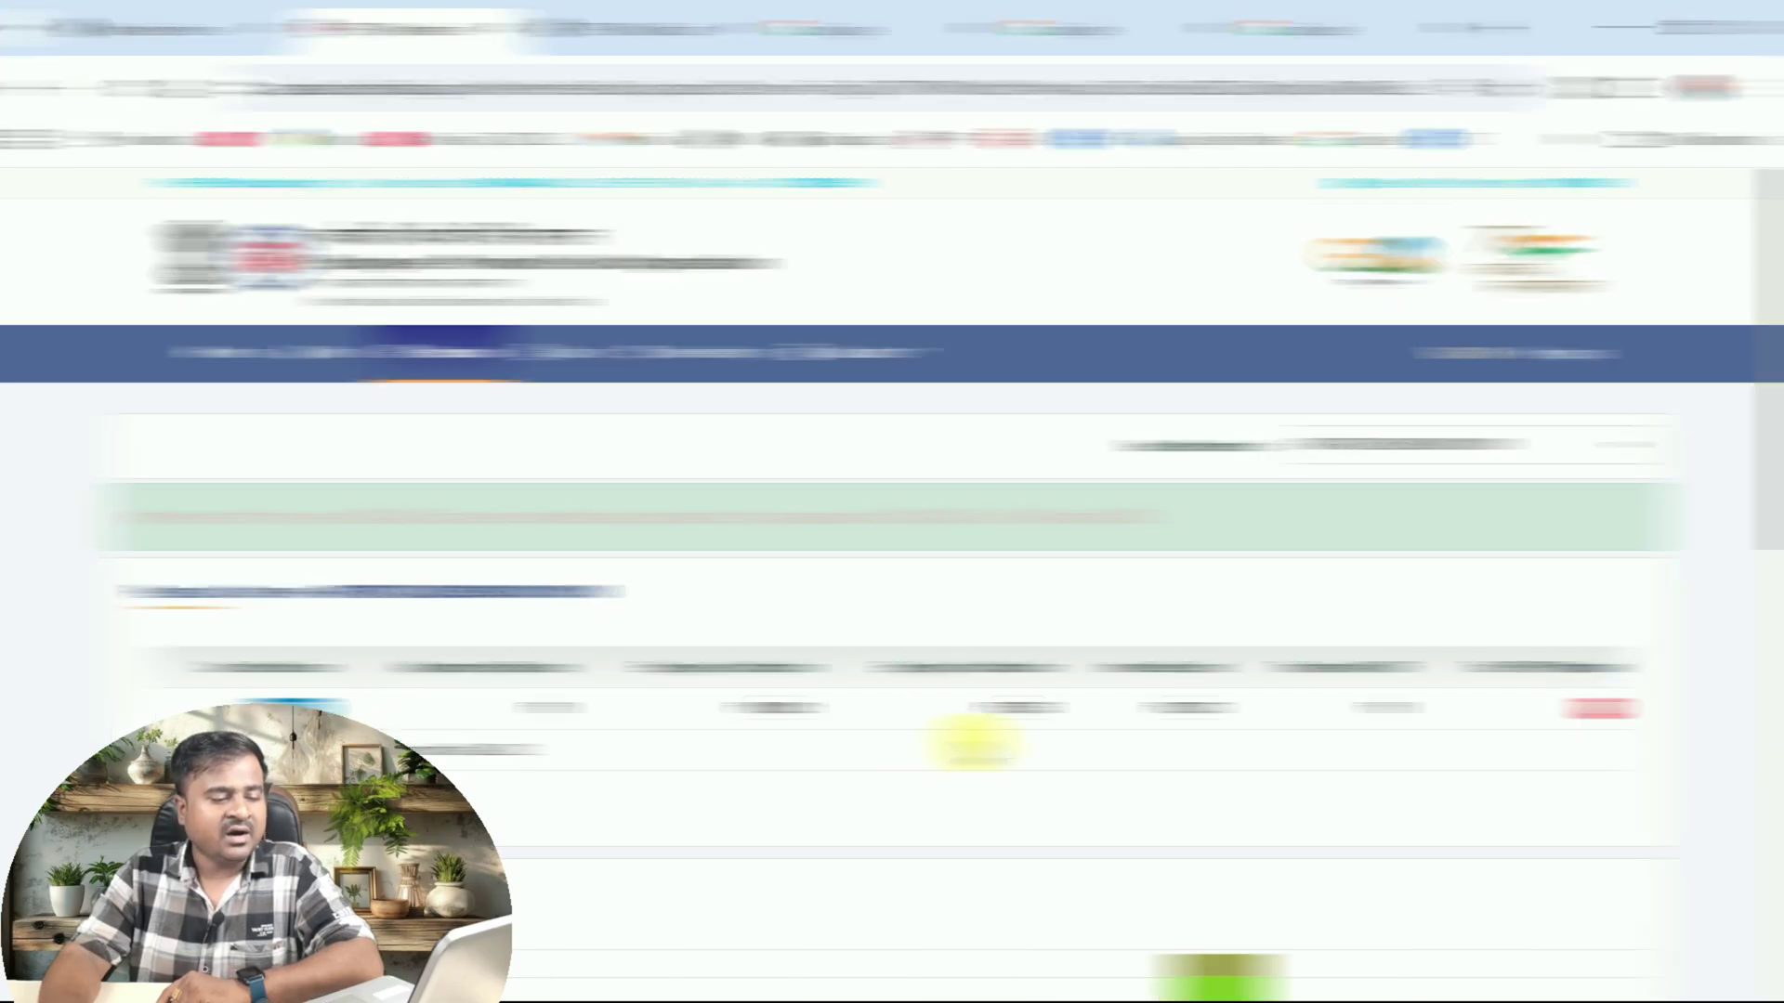
scroll(1035, 734, "down", 7)
scroll(1034, 739, "down", 2)
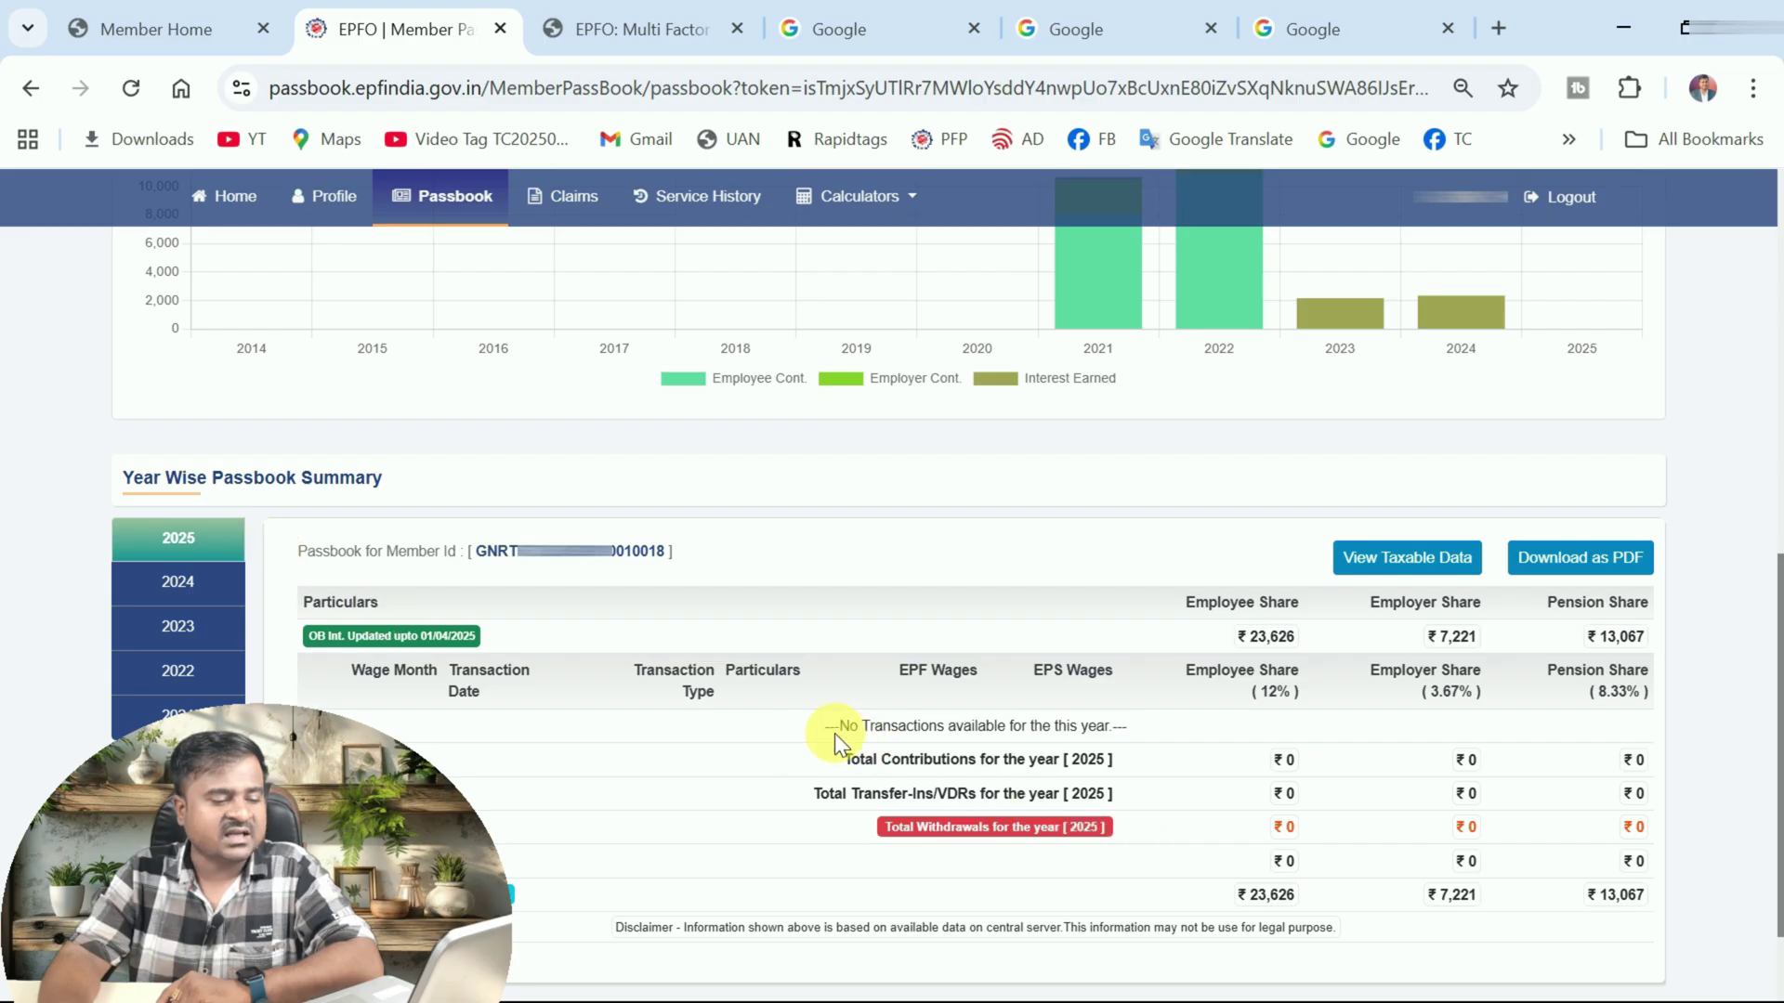
Check the second member ID's passbook for transactions in 2024 and 2023.
left_click(192, 583)
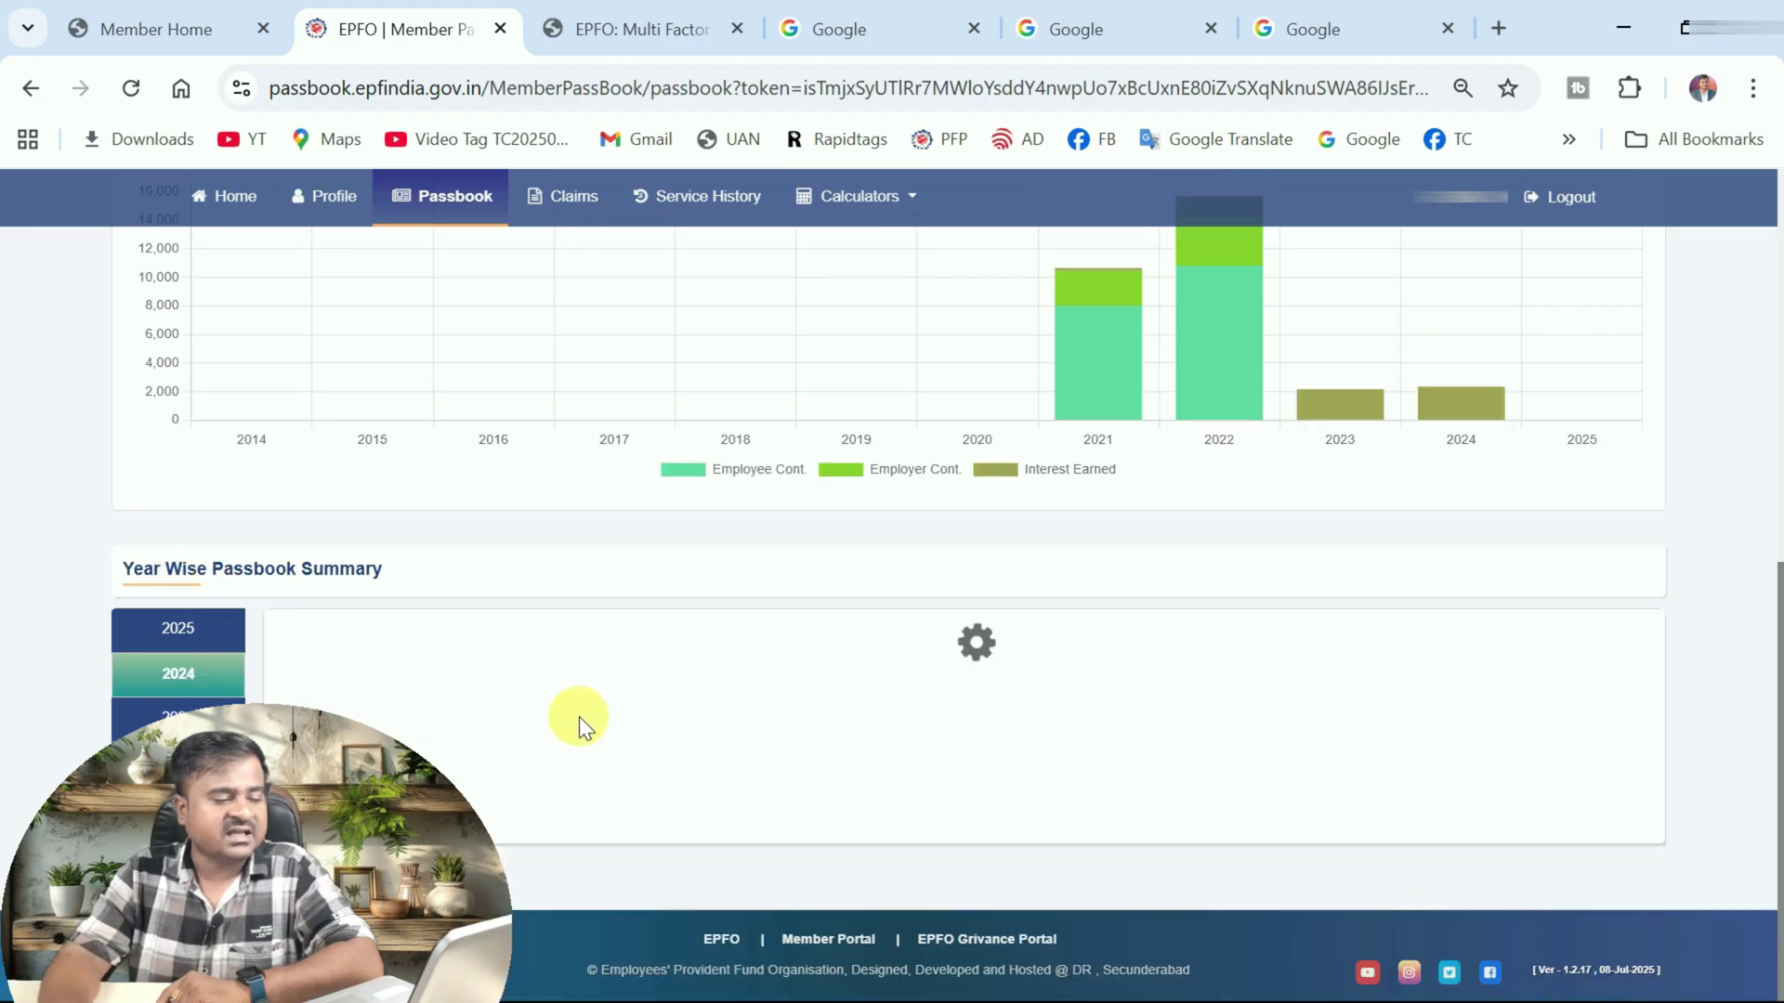
left_click_drag(822, 727, 1057, 728)
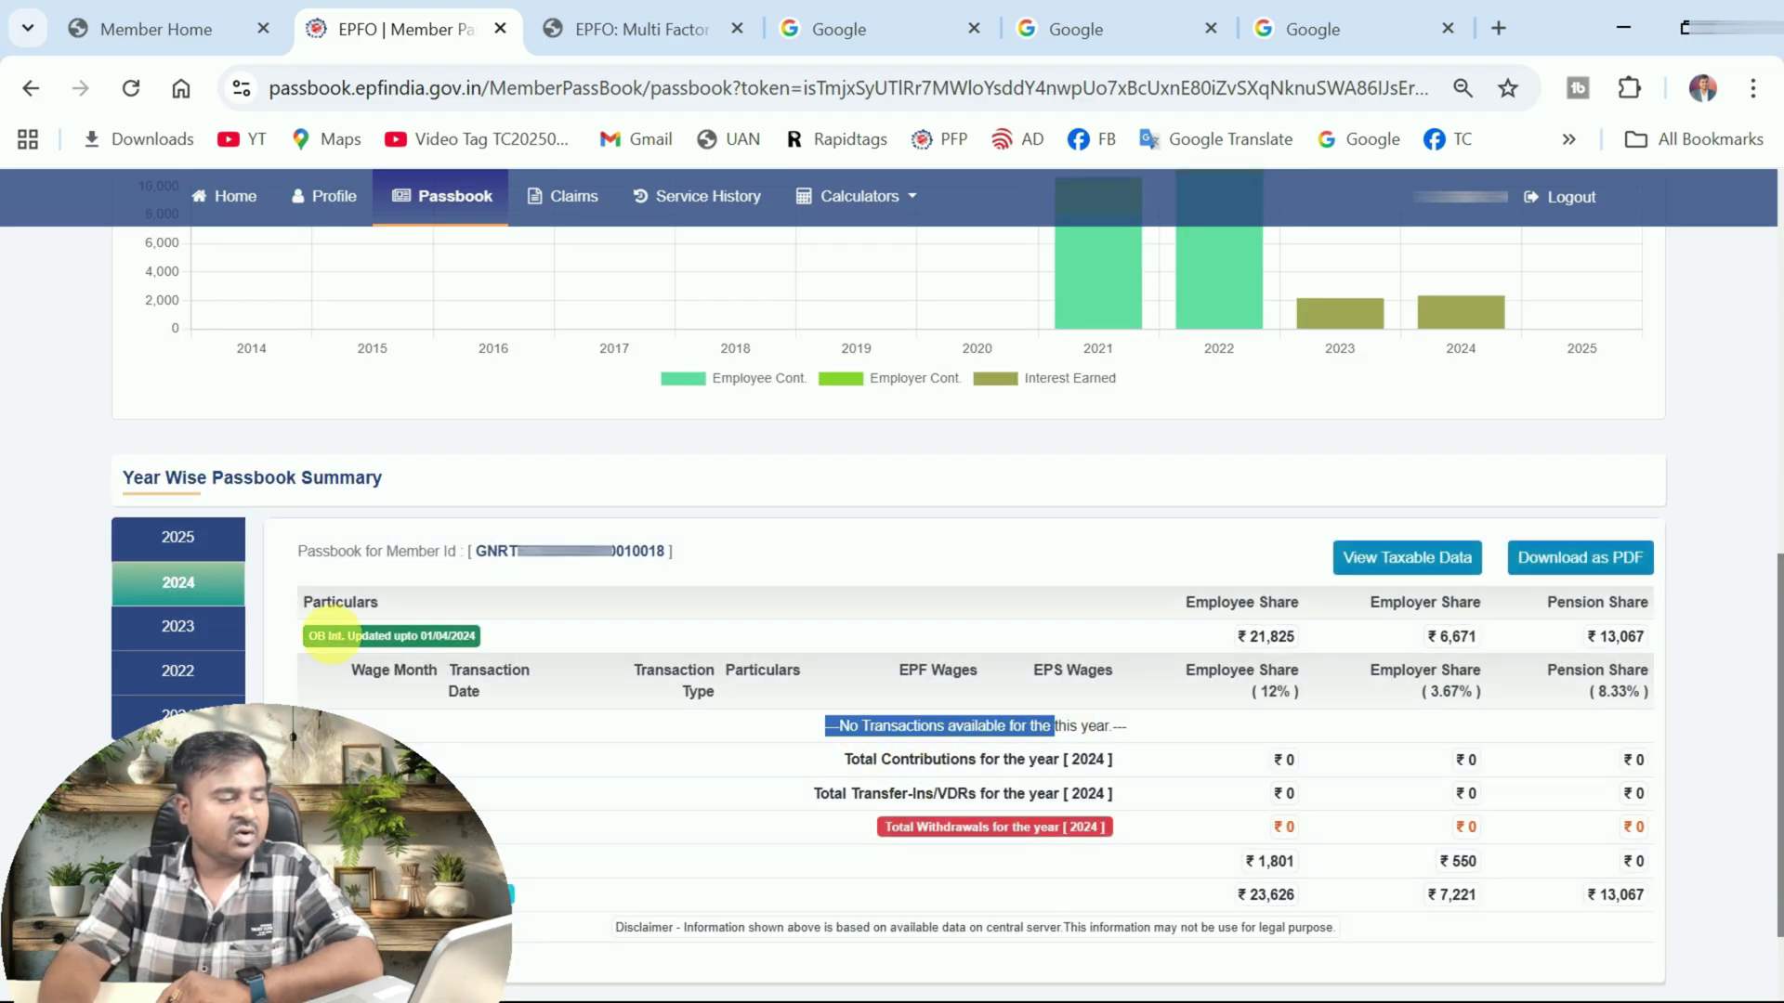
left_click(172, 625)
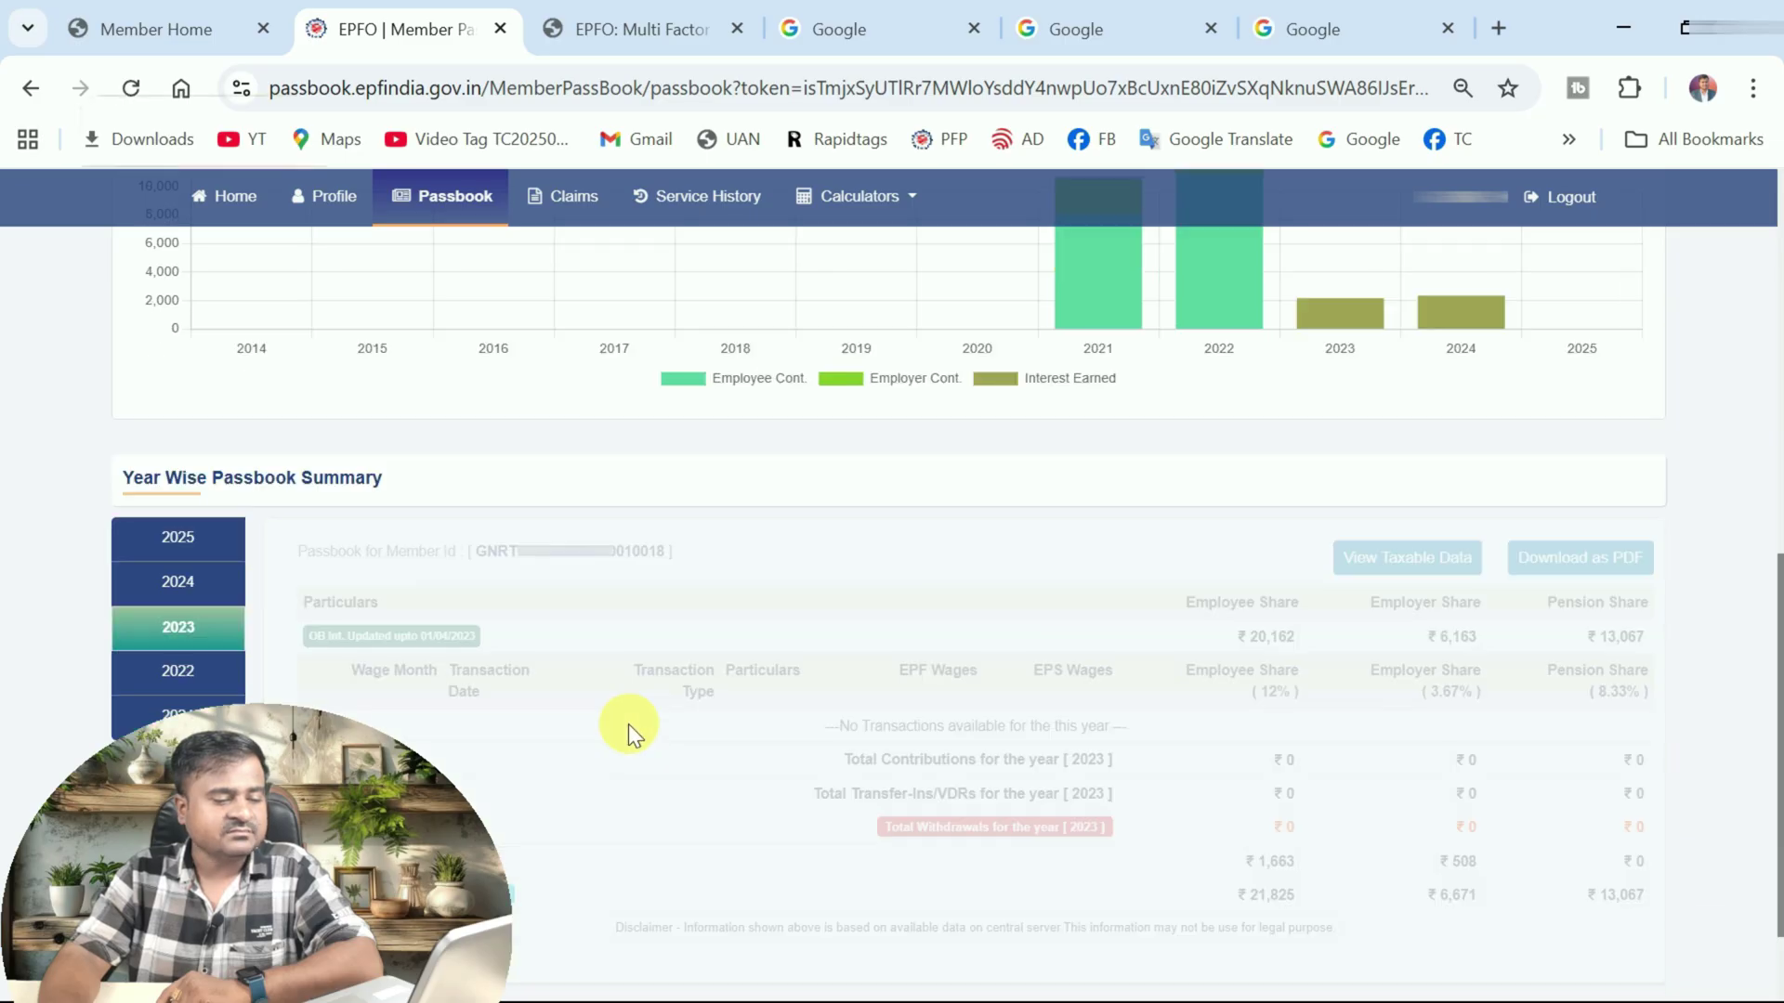
left_click_drag(824, 726, 1012, 725)
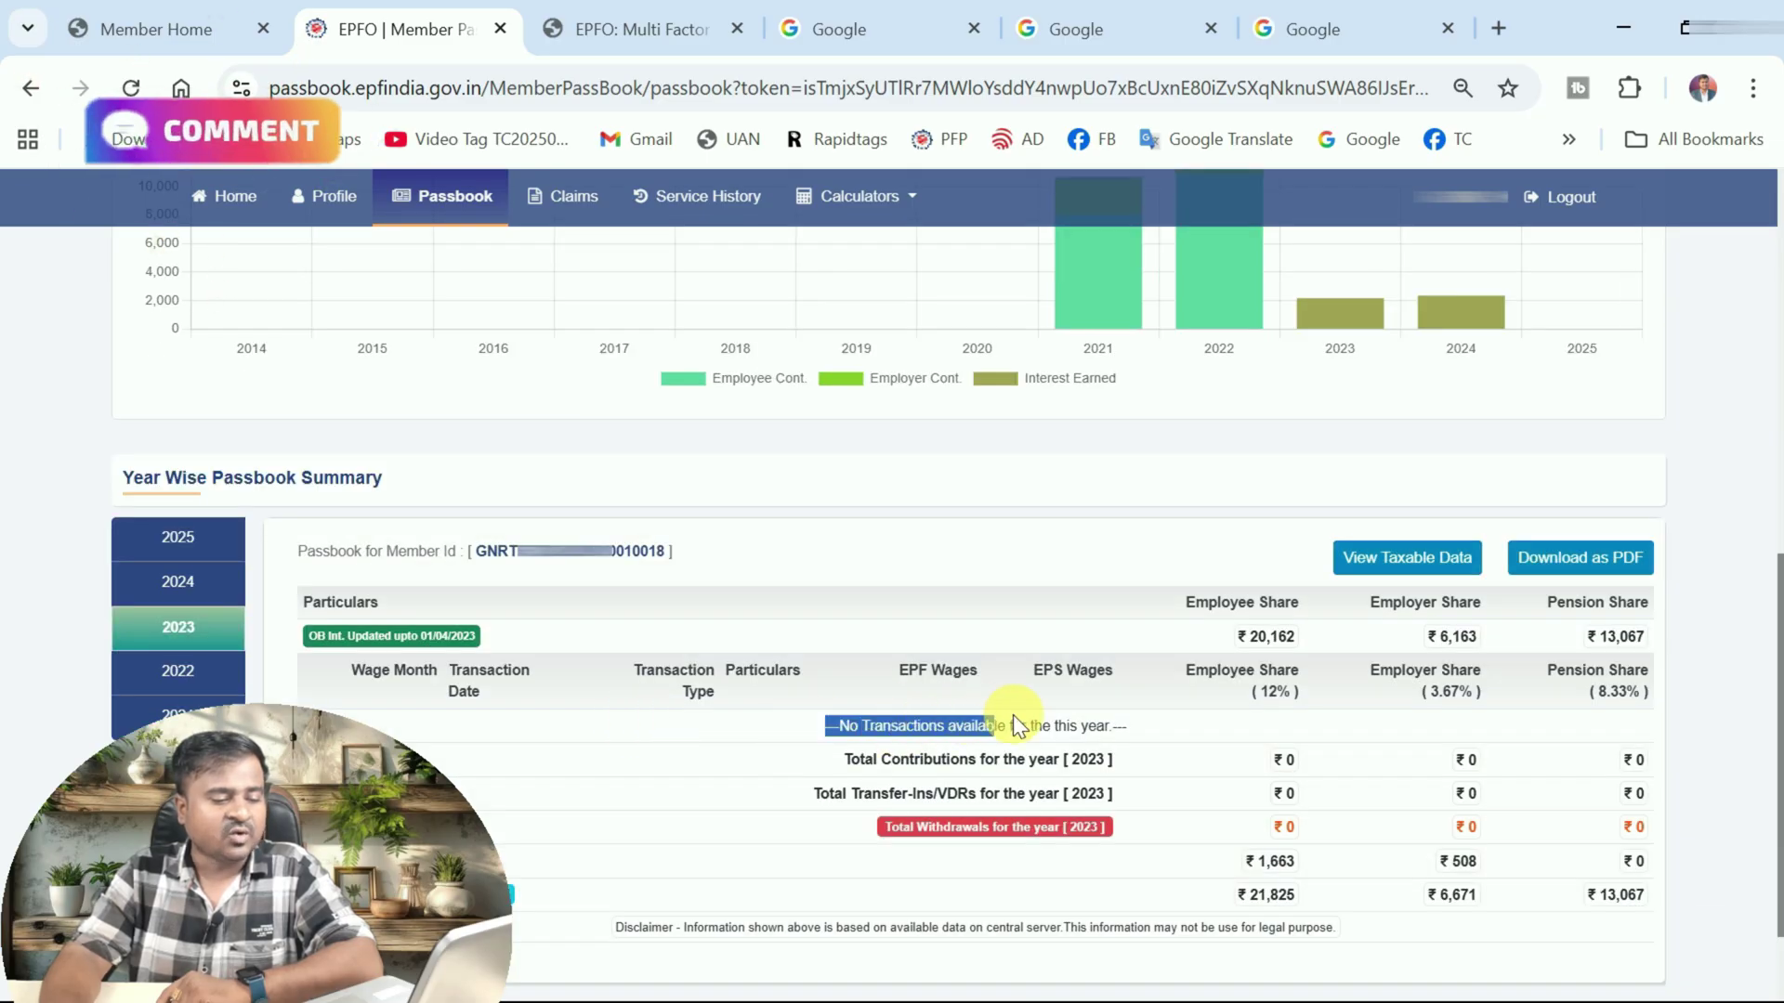
left_click_drag(1130, 715, 1122, 716)
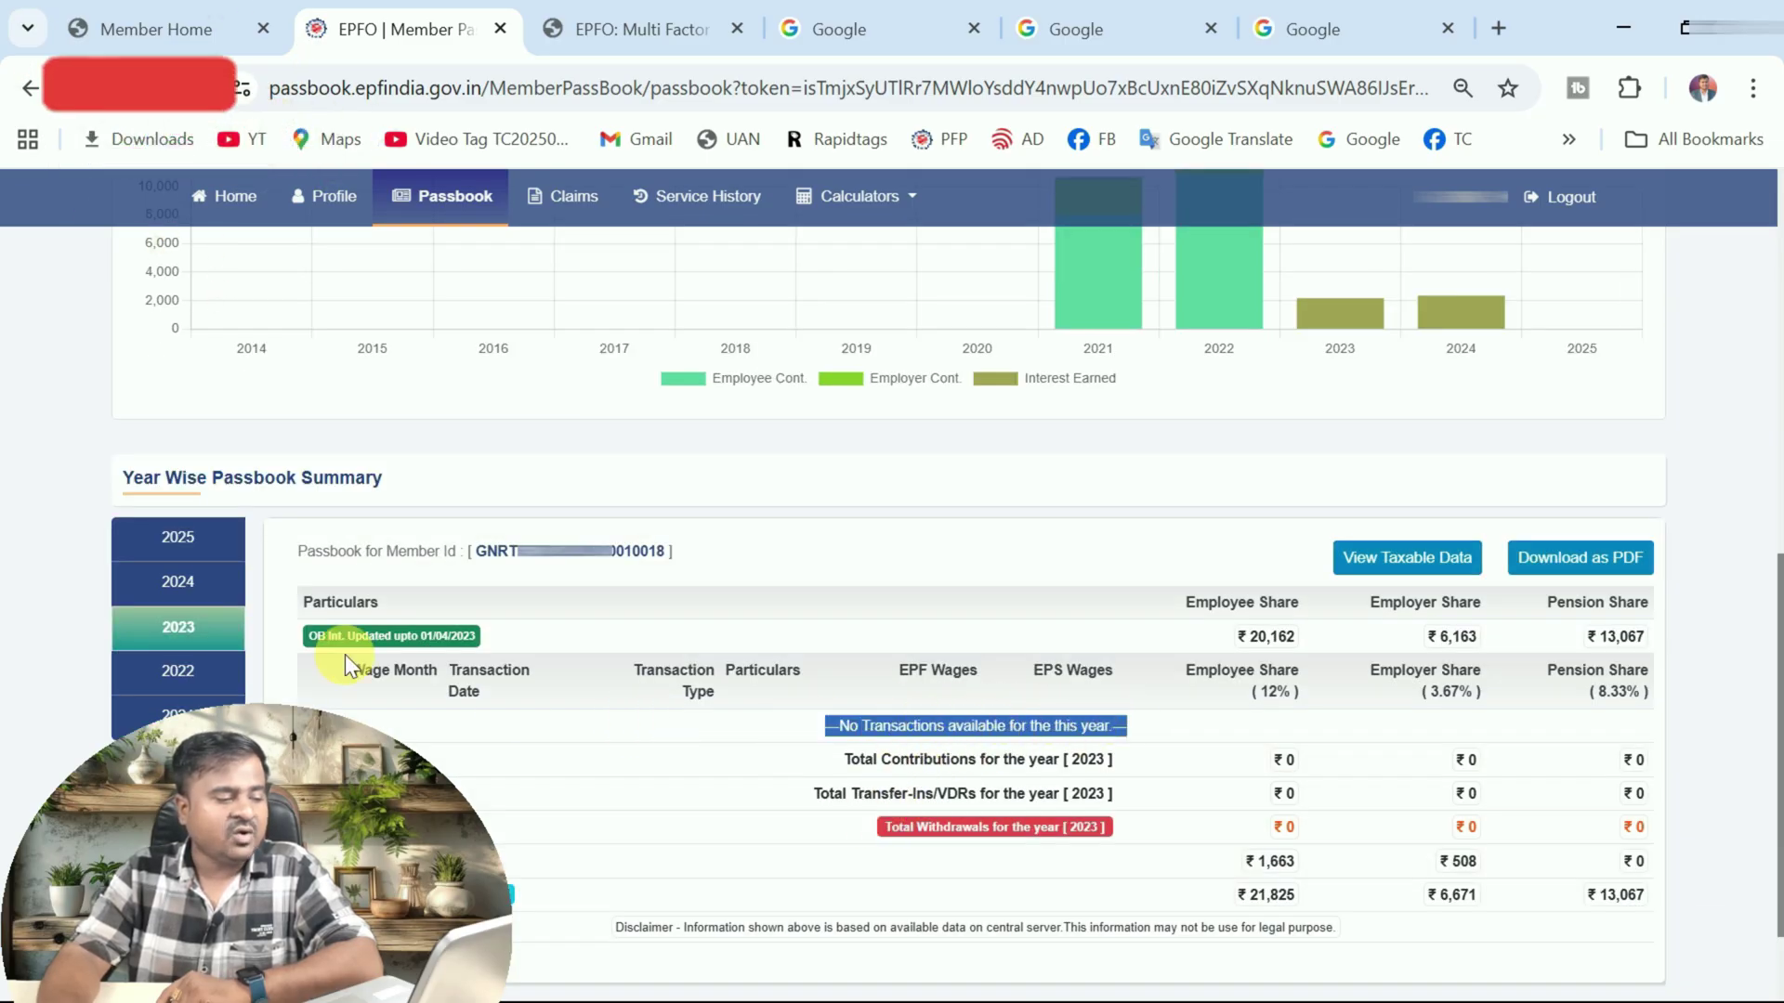
View the second member ID's 2022 contributions and open the details of the ABRY benefit received that year.
left_click(186, 674)
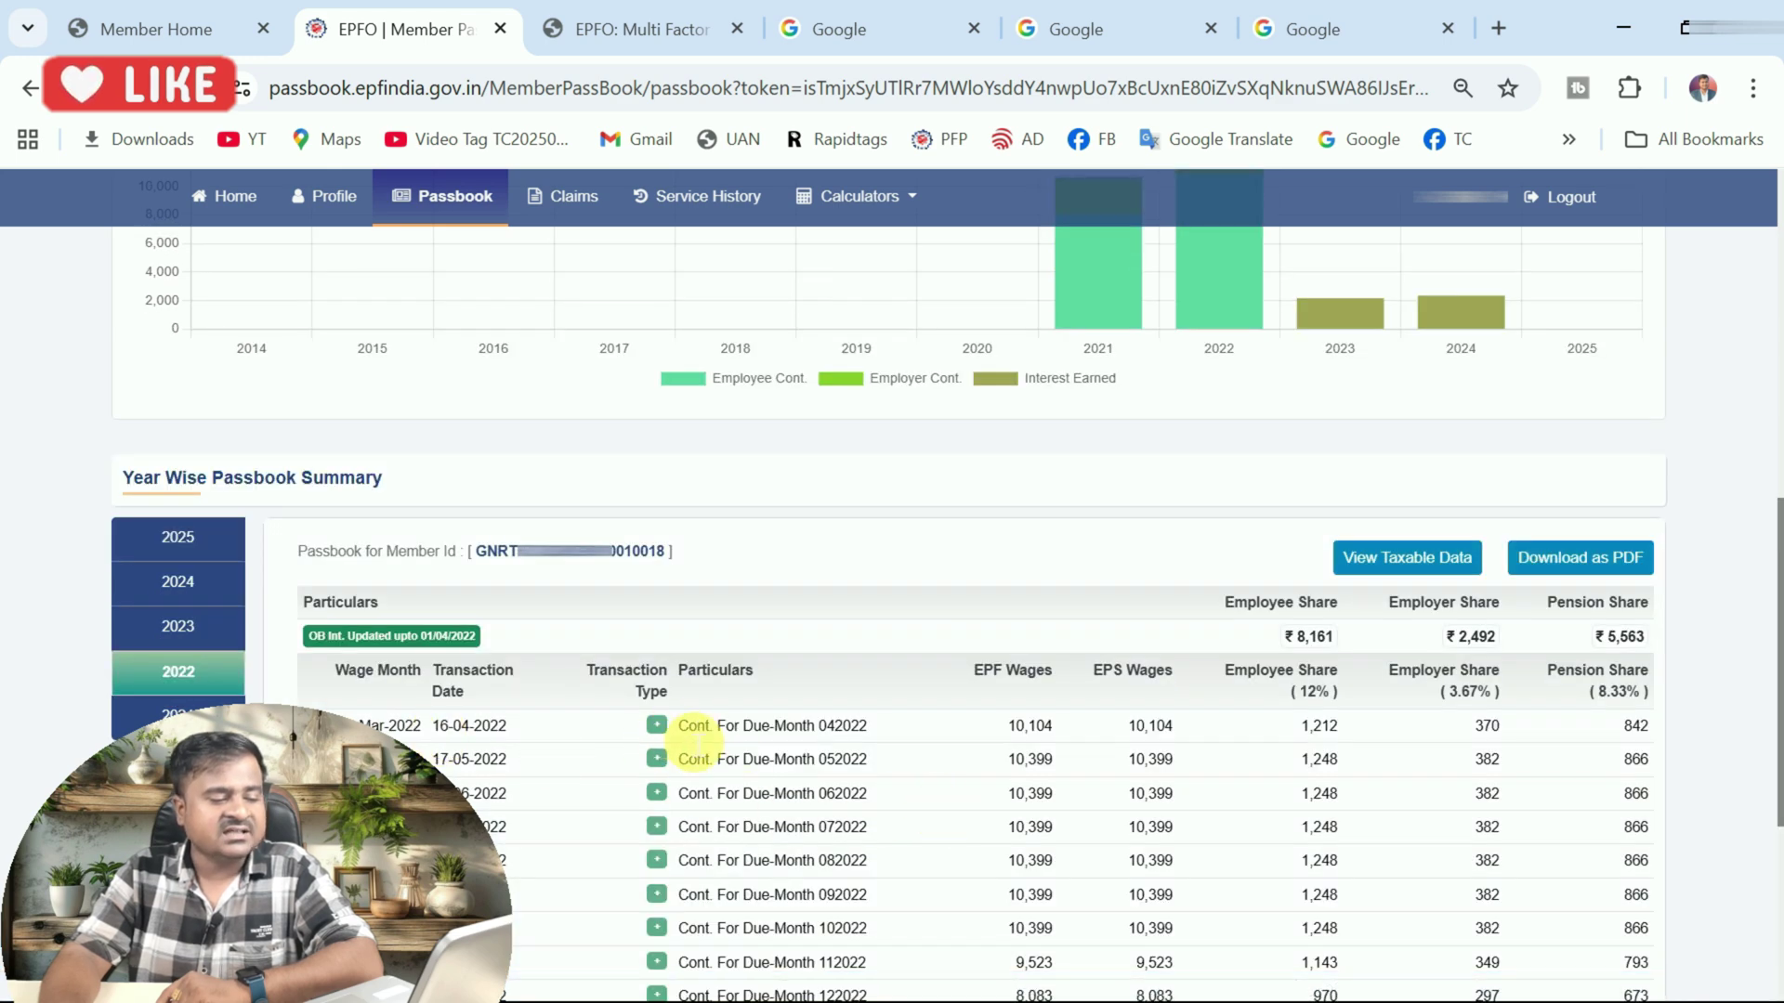
left_click_drag(678, 730, 877, 727)
left_click(945, 777)
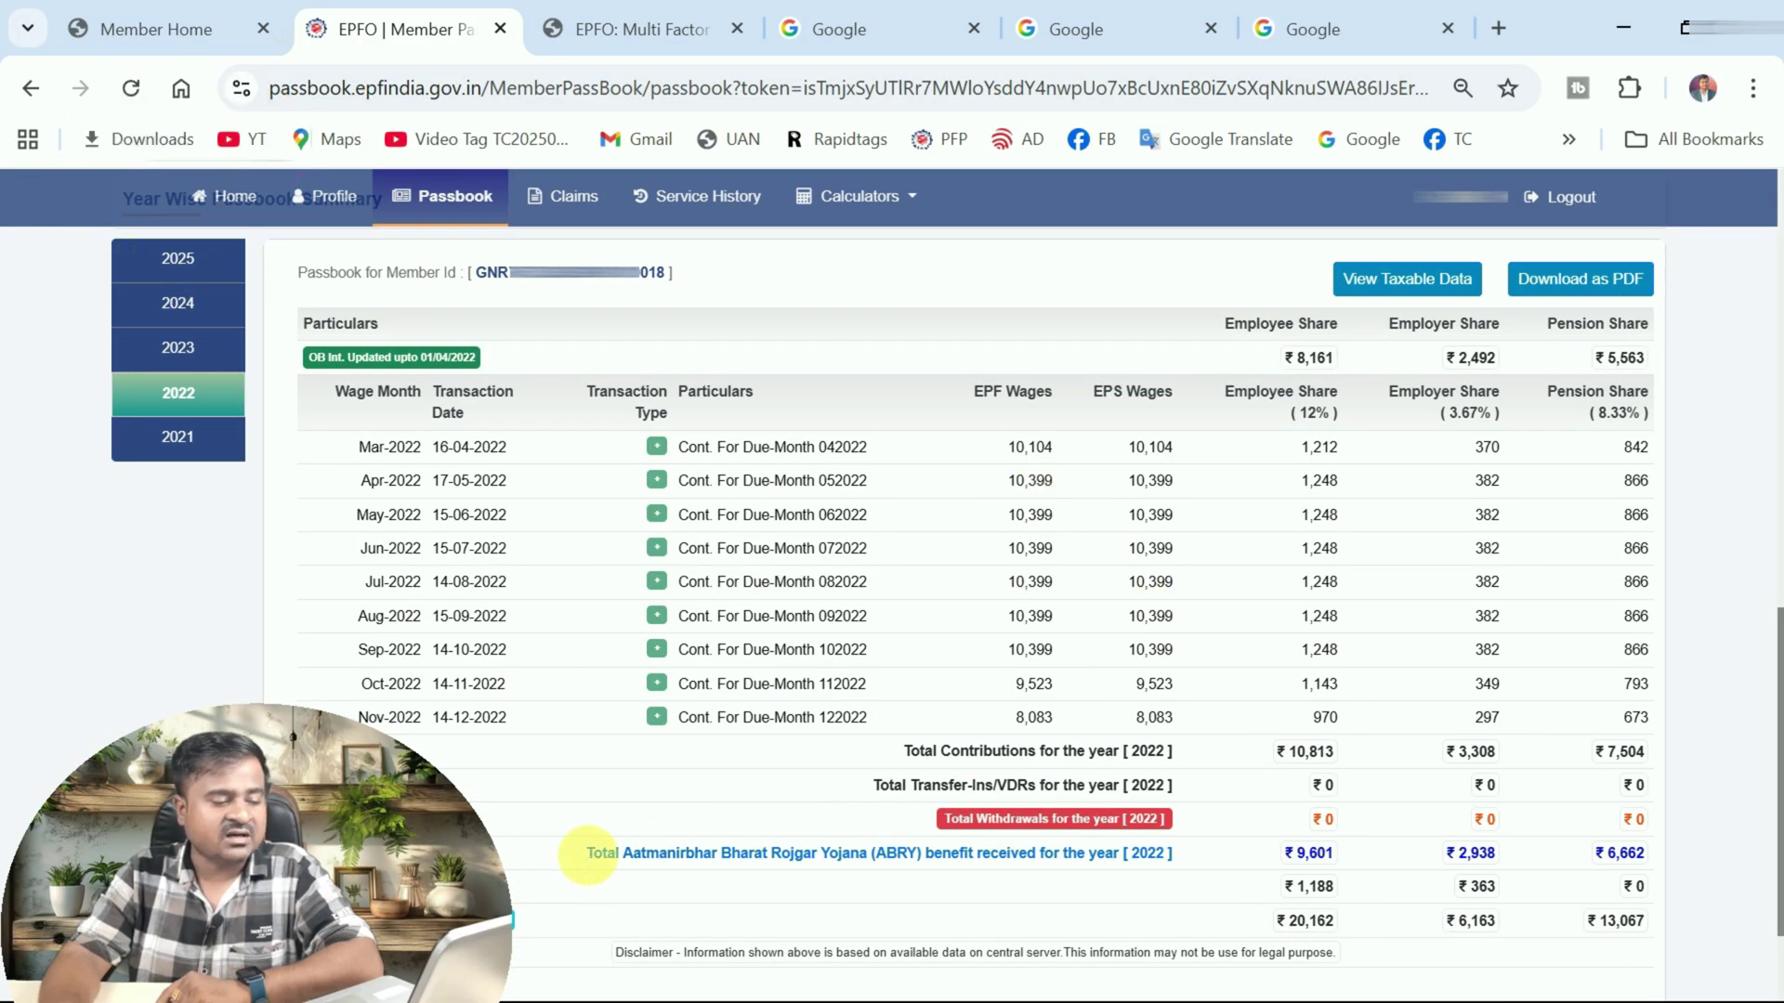
mouse_move(583, 855)
left_mouse_down()
mouse_move(673, 878)
mouse_move(1189, 859)
left_mouse_up()
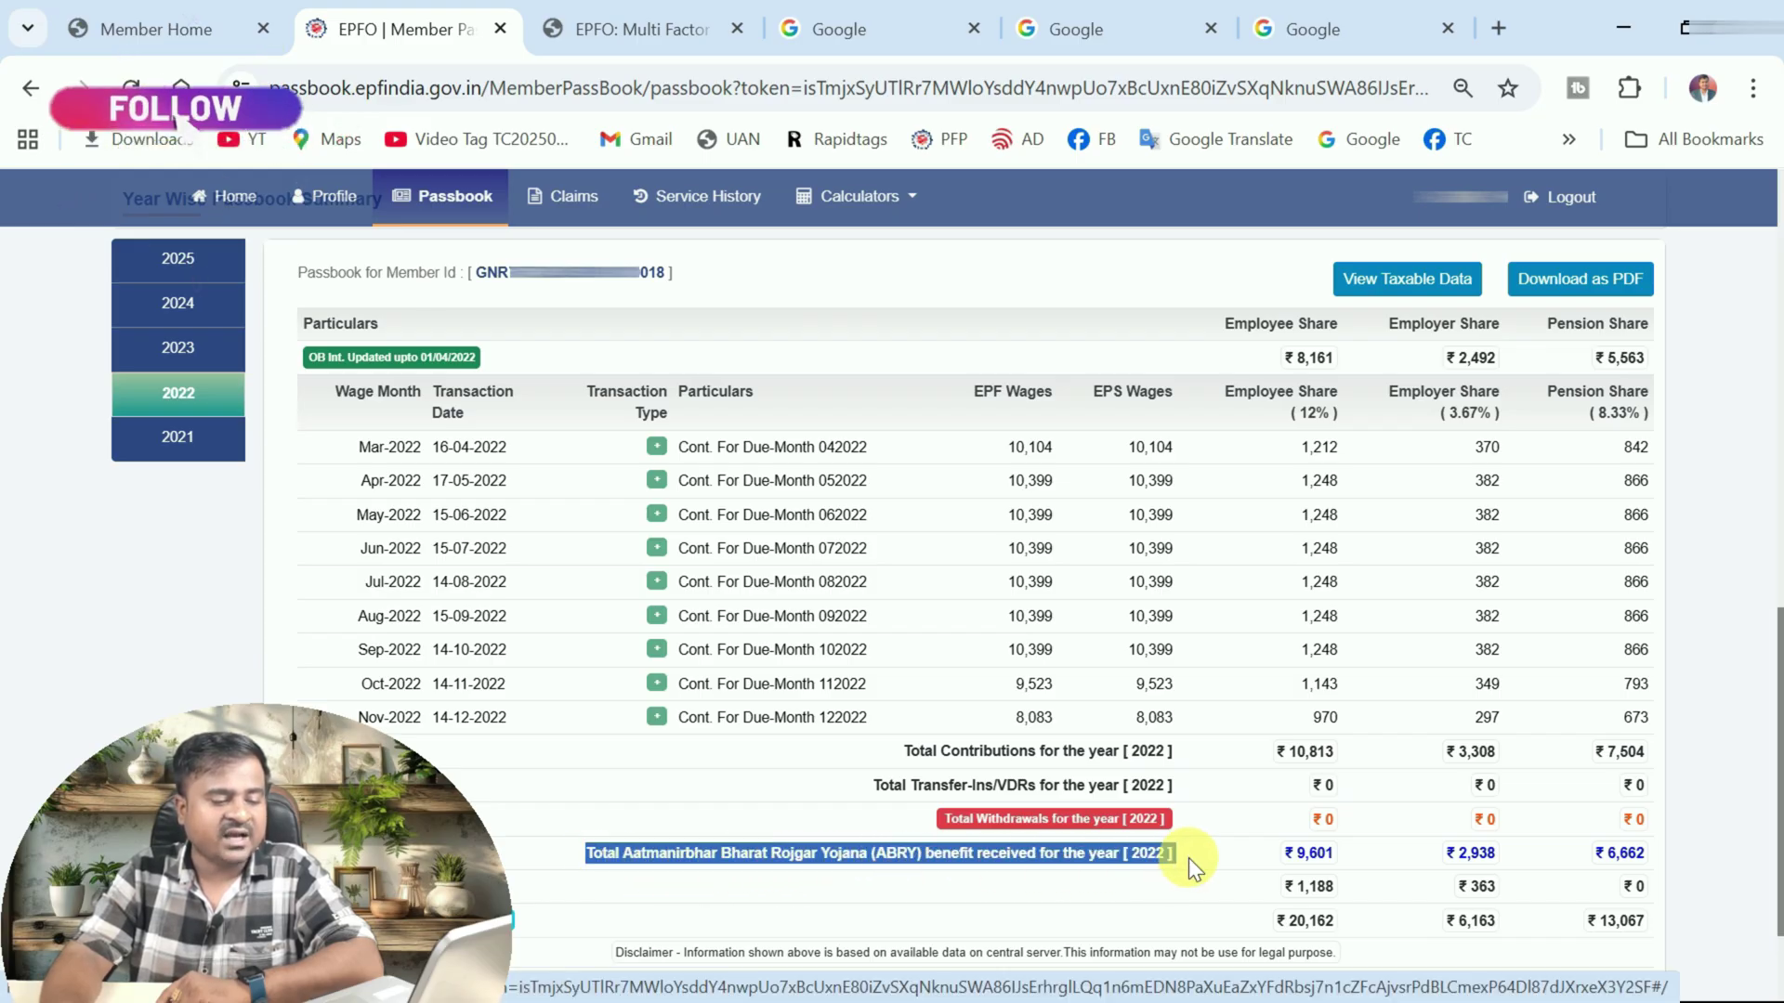
left_click(875, 885)
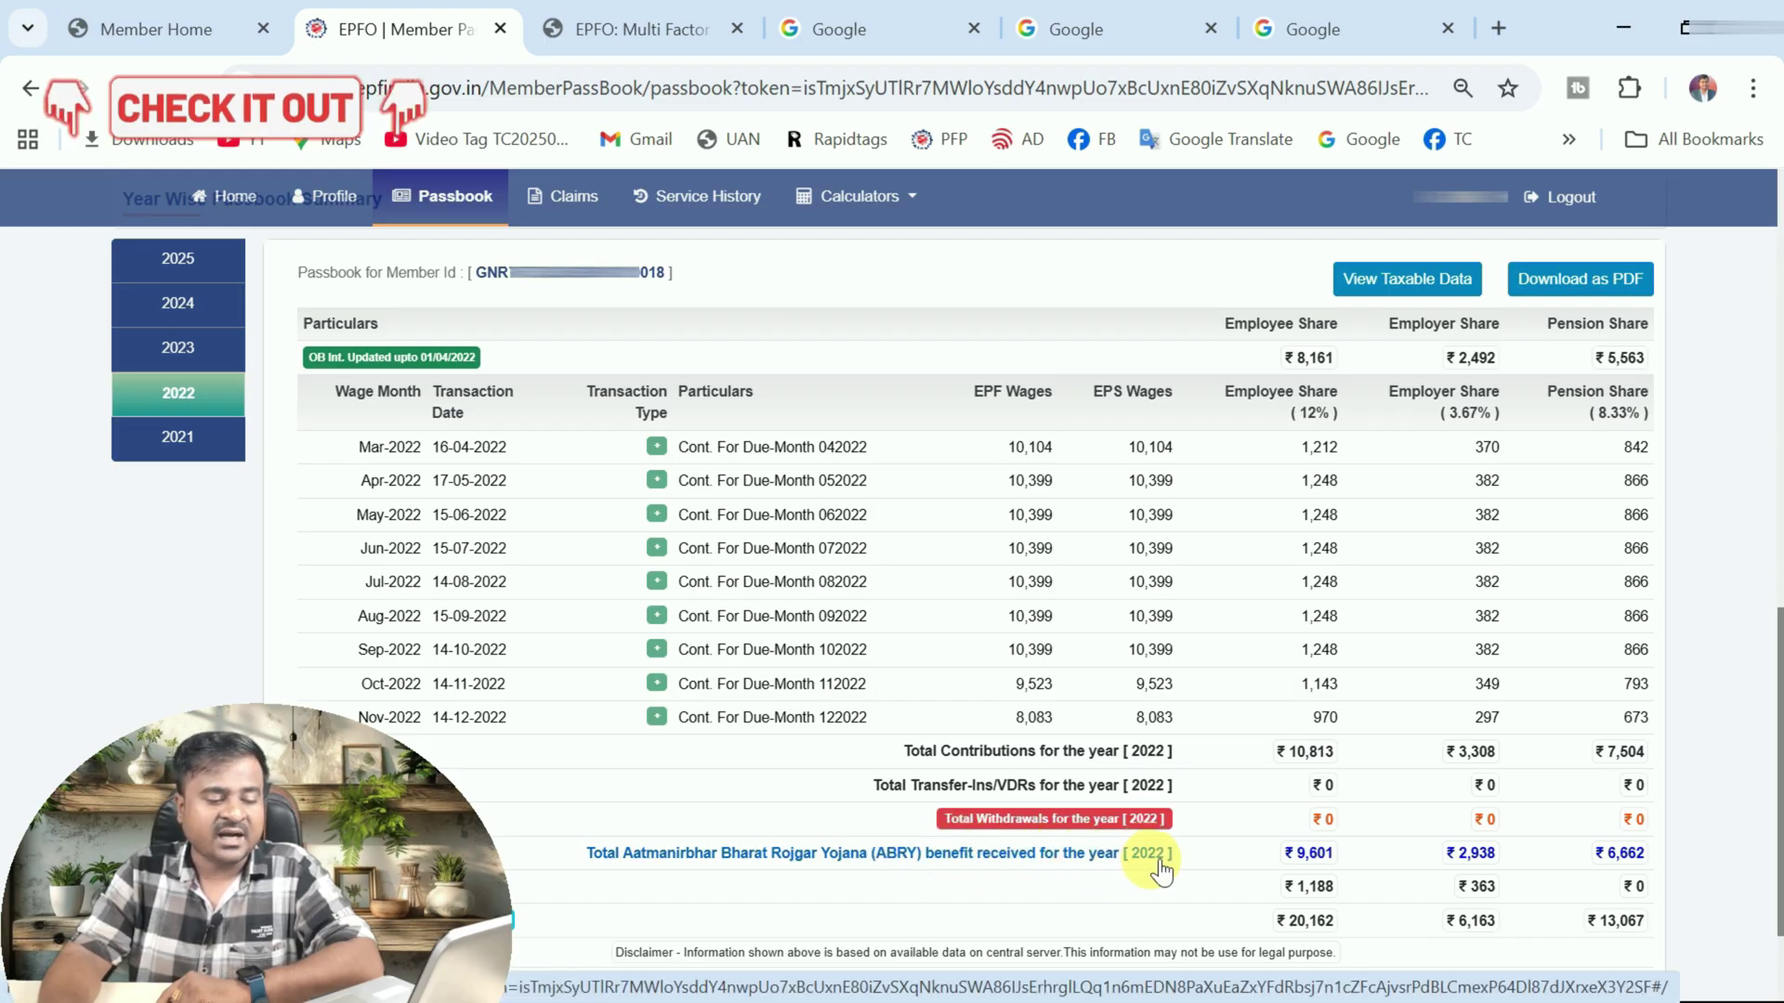
left_click(1099, 853)
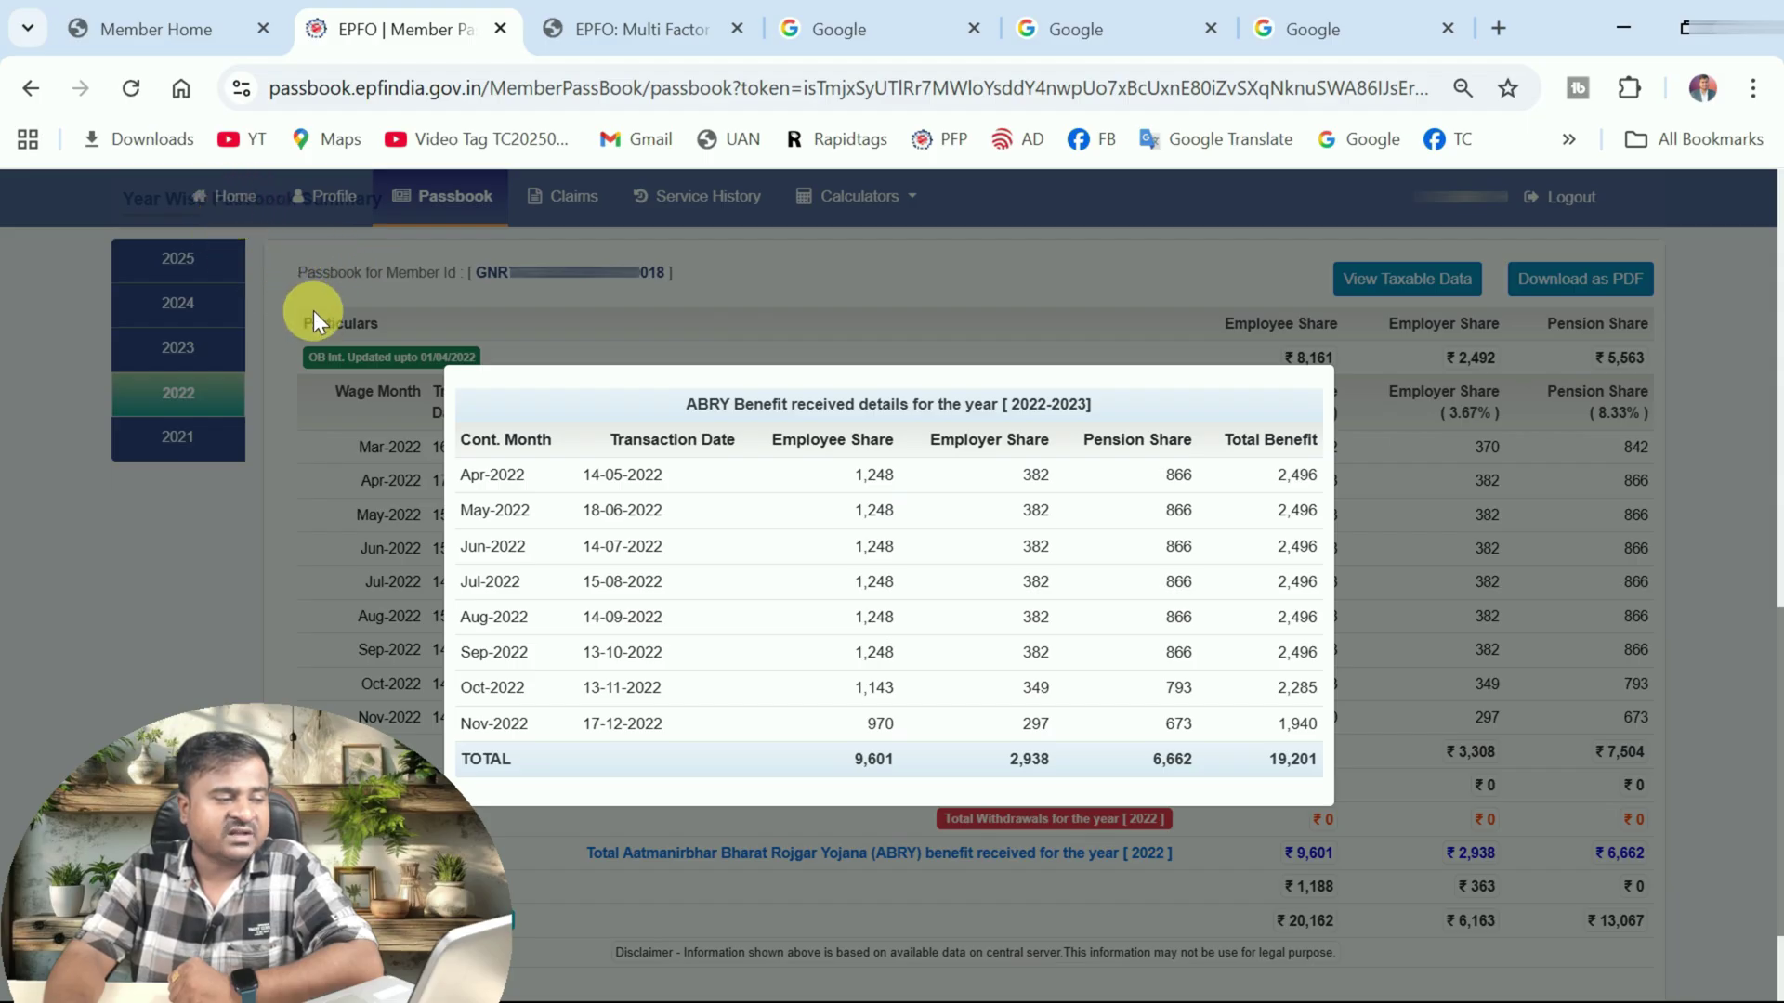
Close the ABRY benefit details and return to the second member ID's passbook overview.
scroll(314, 311, "up", 10)
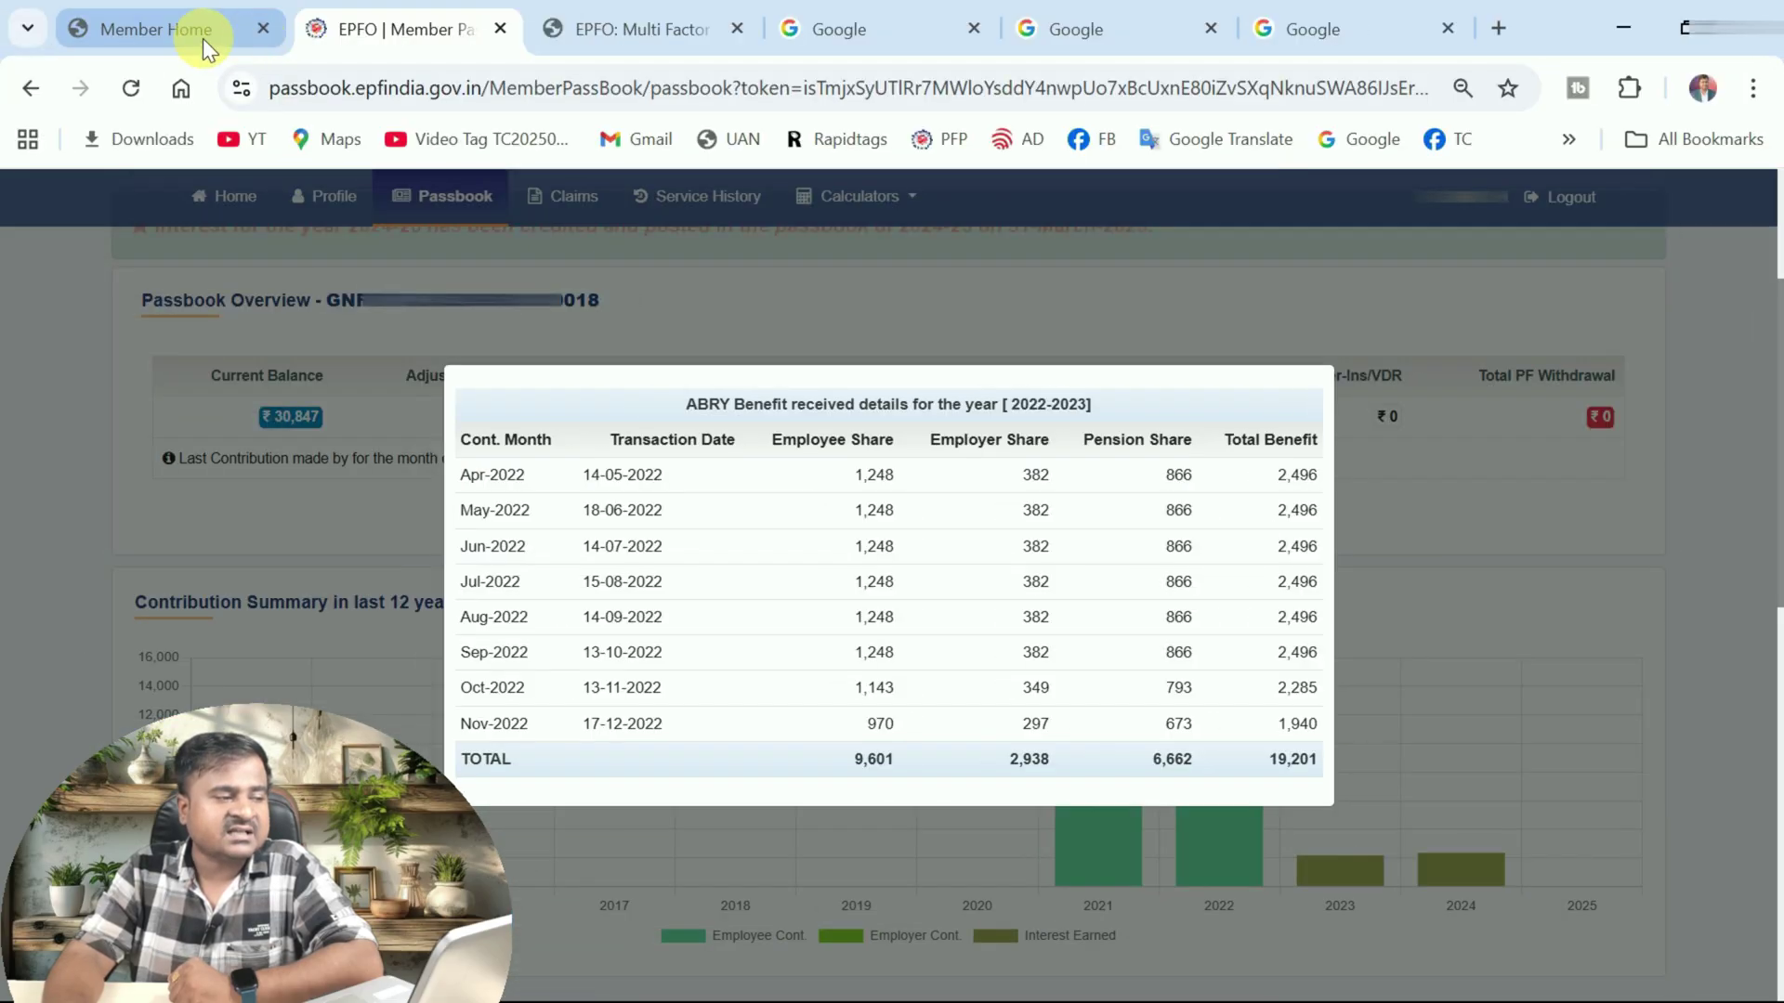
left_click(130, 91)
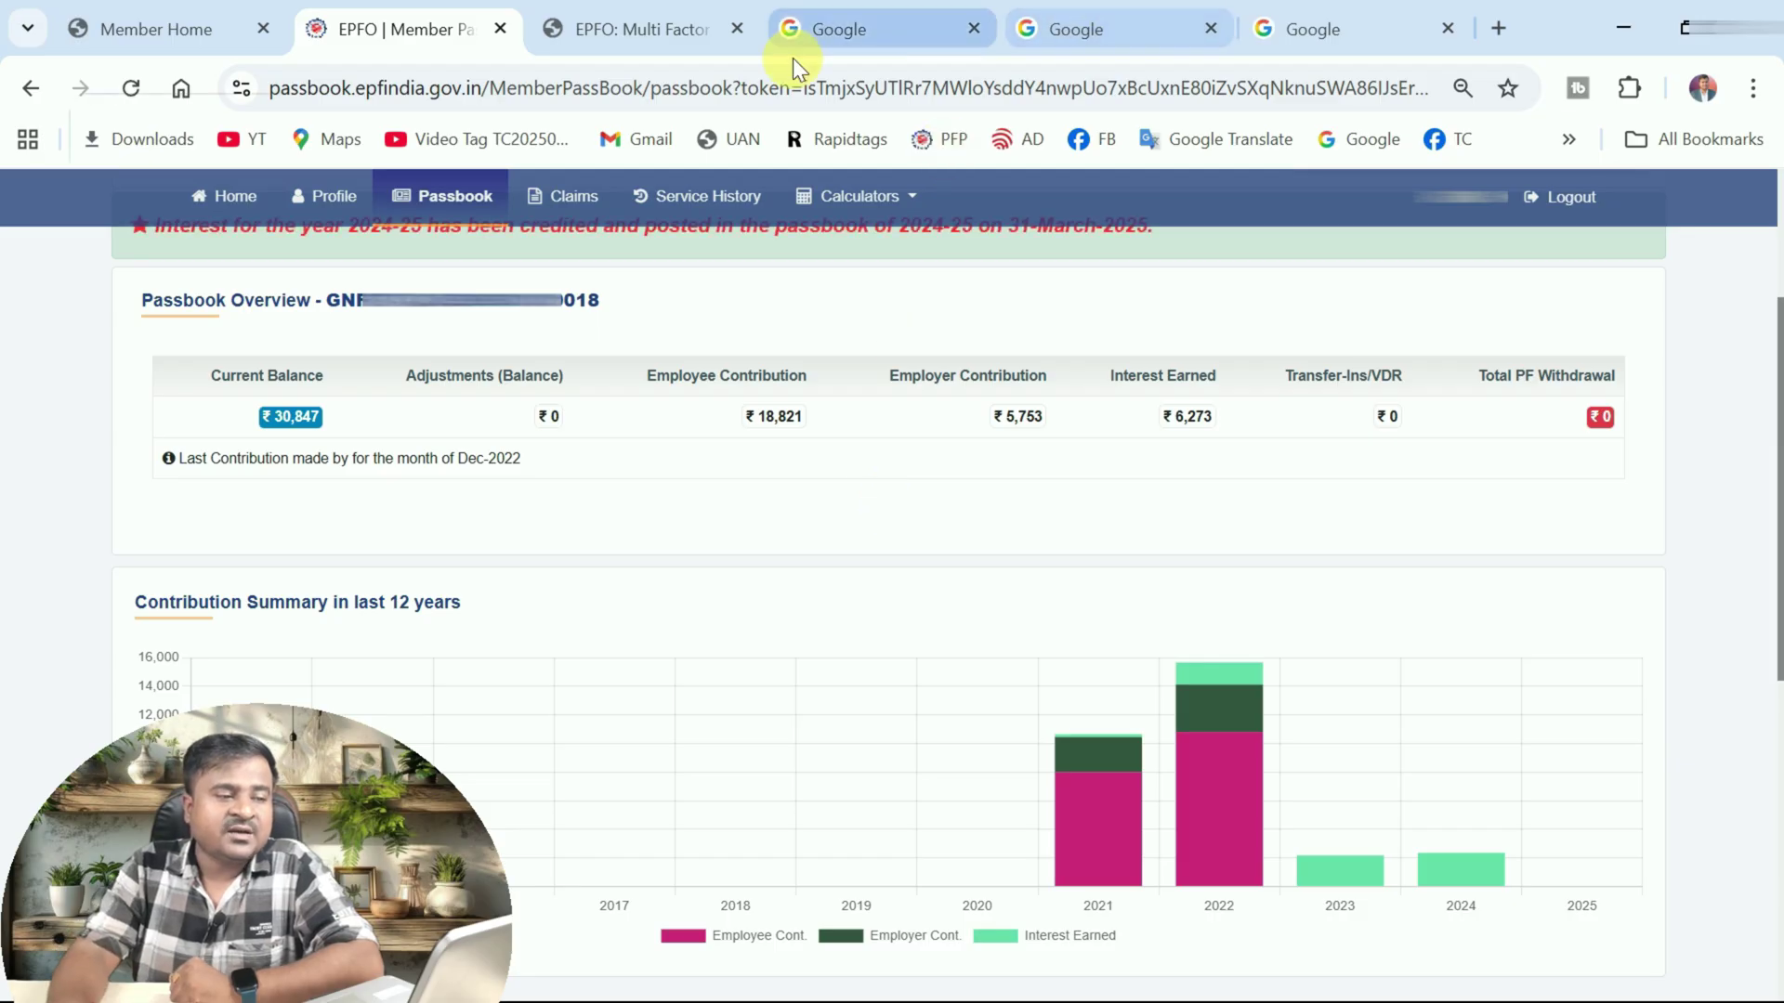
Search Google for "epfigms" and open the EPFiGMS grievance portal's home page.
left_click(818, 26)
left_click(592, 514)
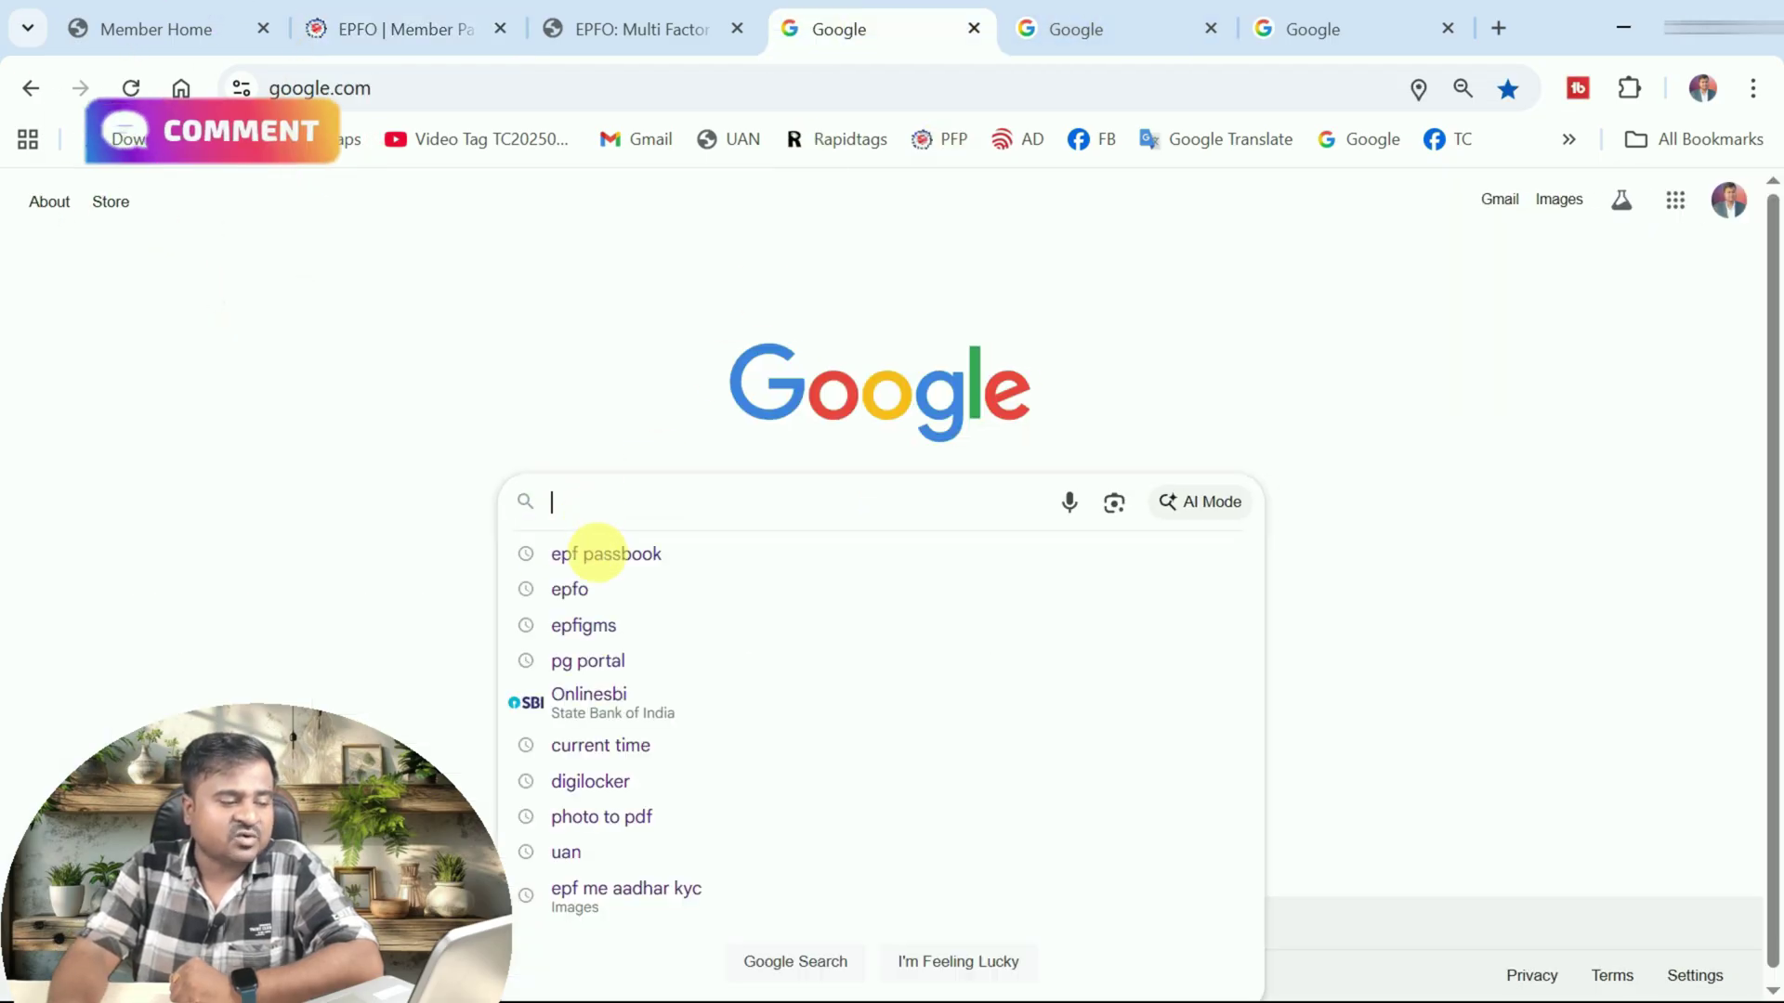
left_click(598, 620)
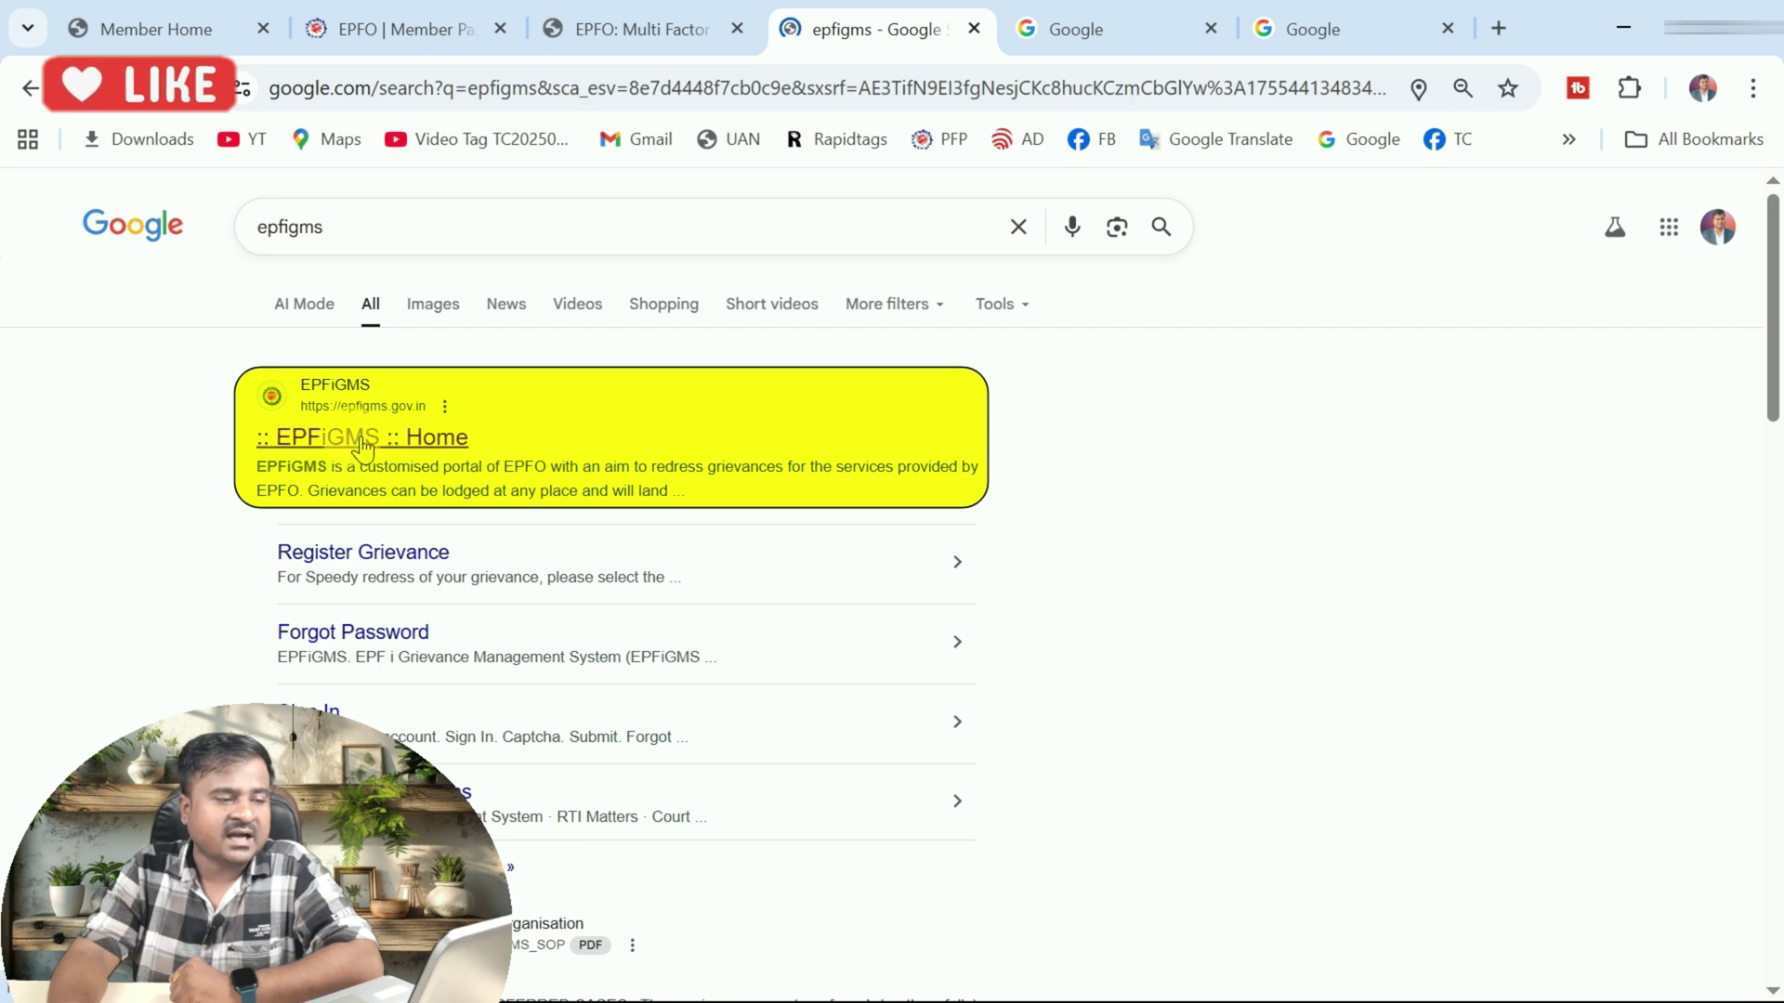
left_click(362, 448)
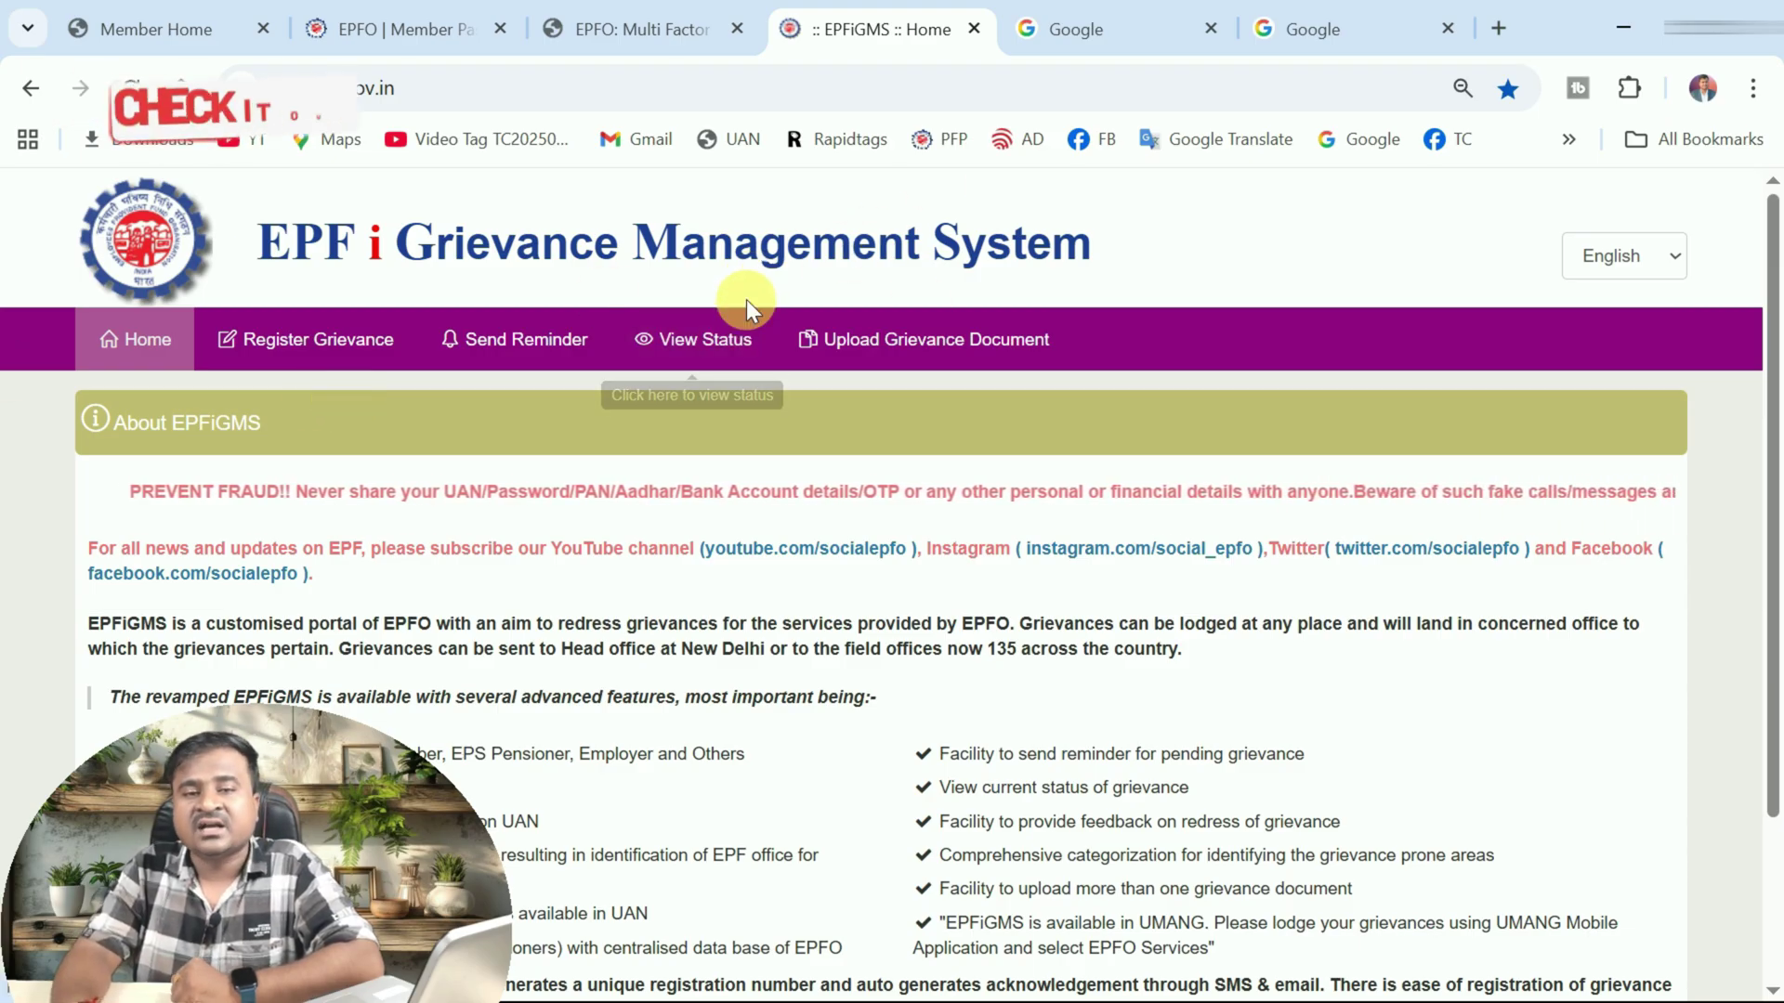
Search Google for "pg portal" on another Google page and open the CPGRAMS home page.
left_click(1078, 20)
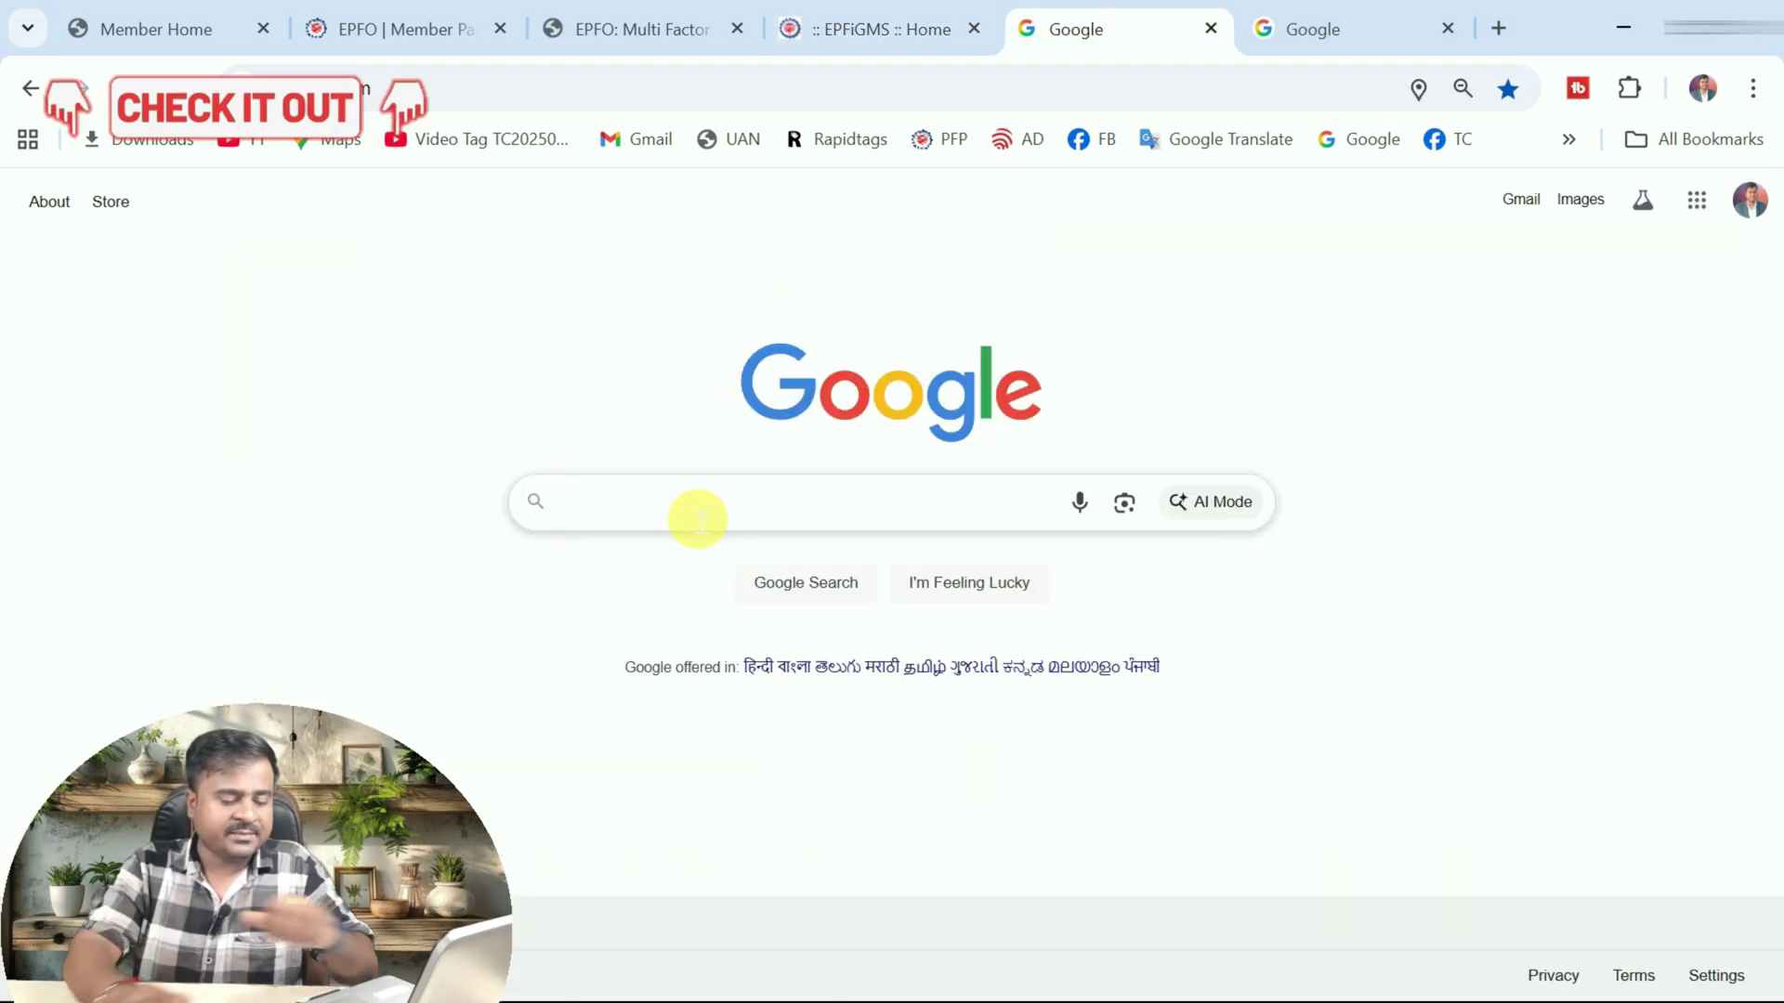
type("pg")
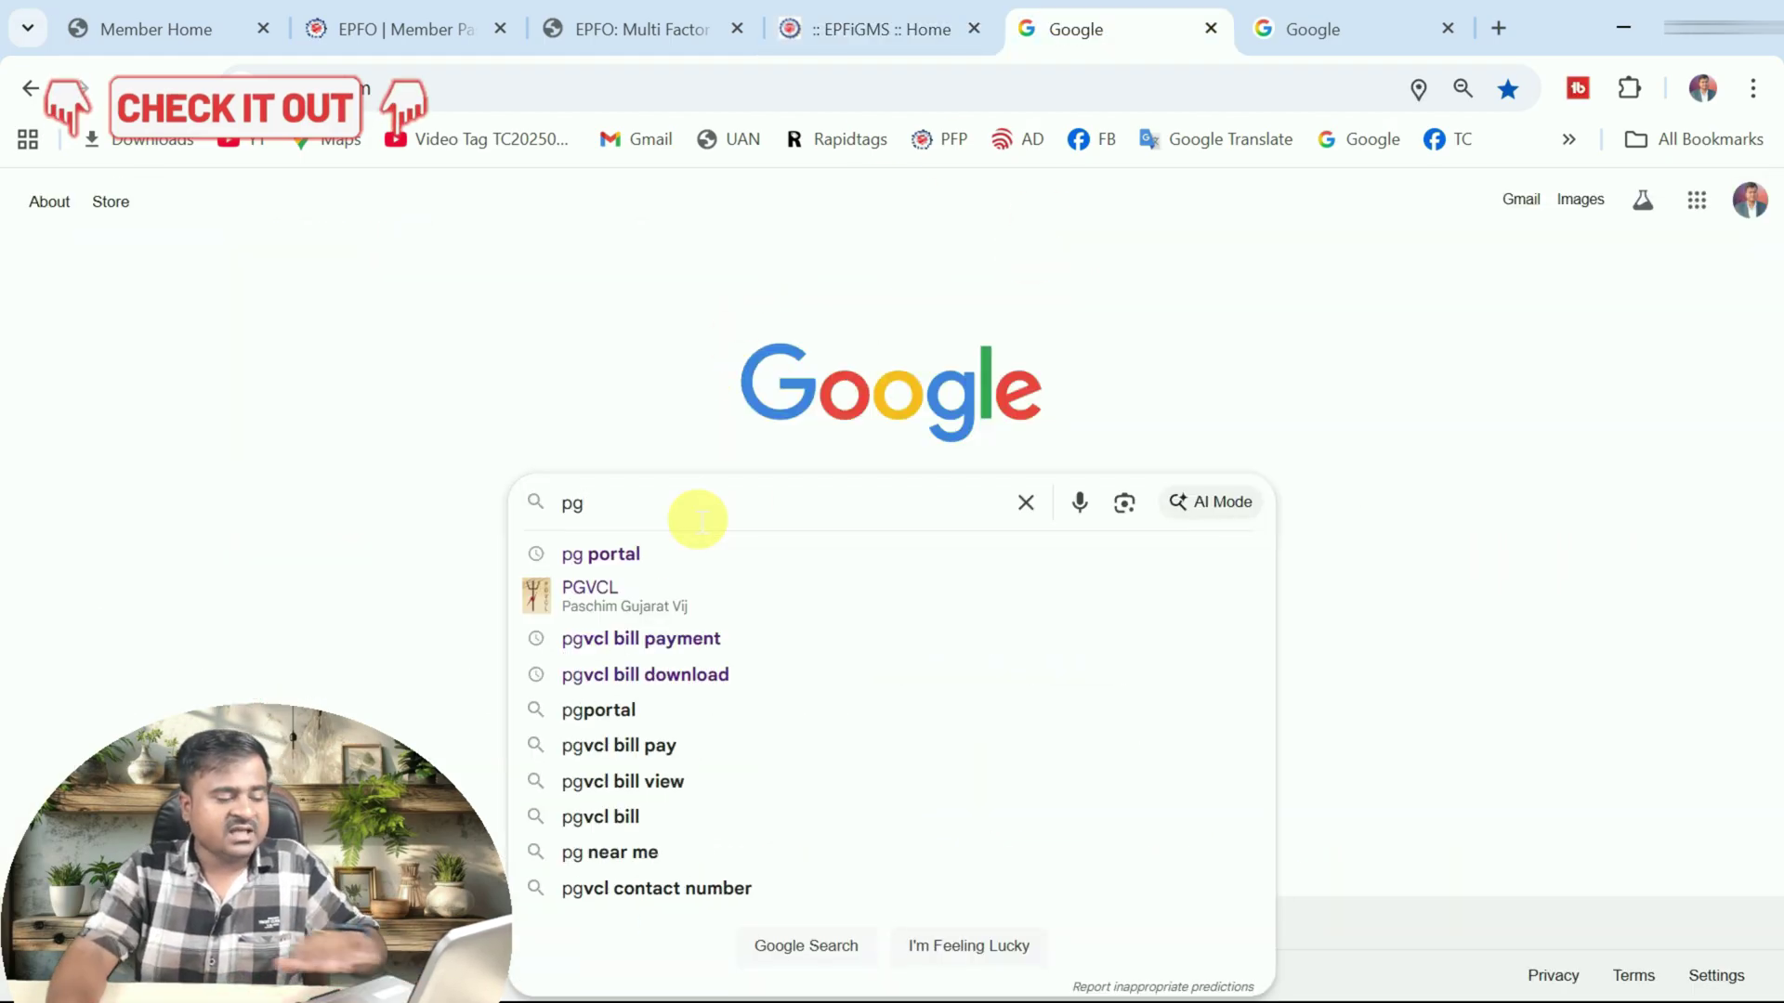
left_click(654, 557)
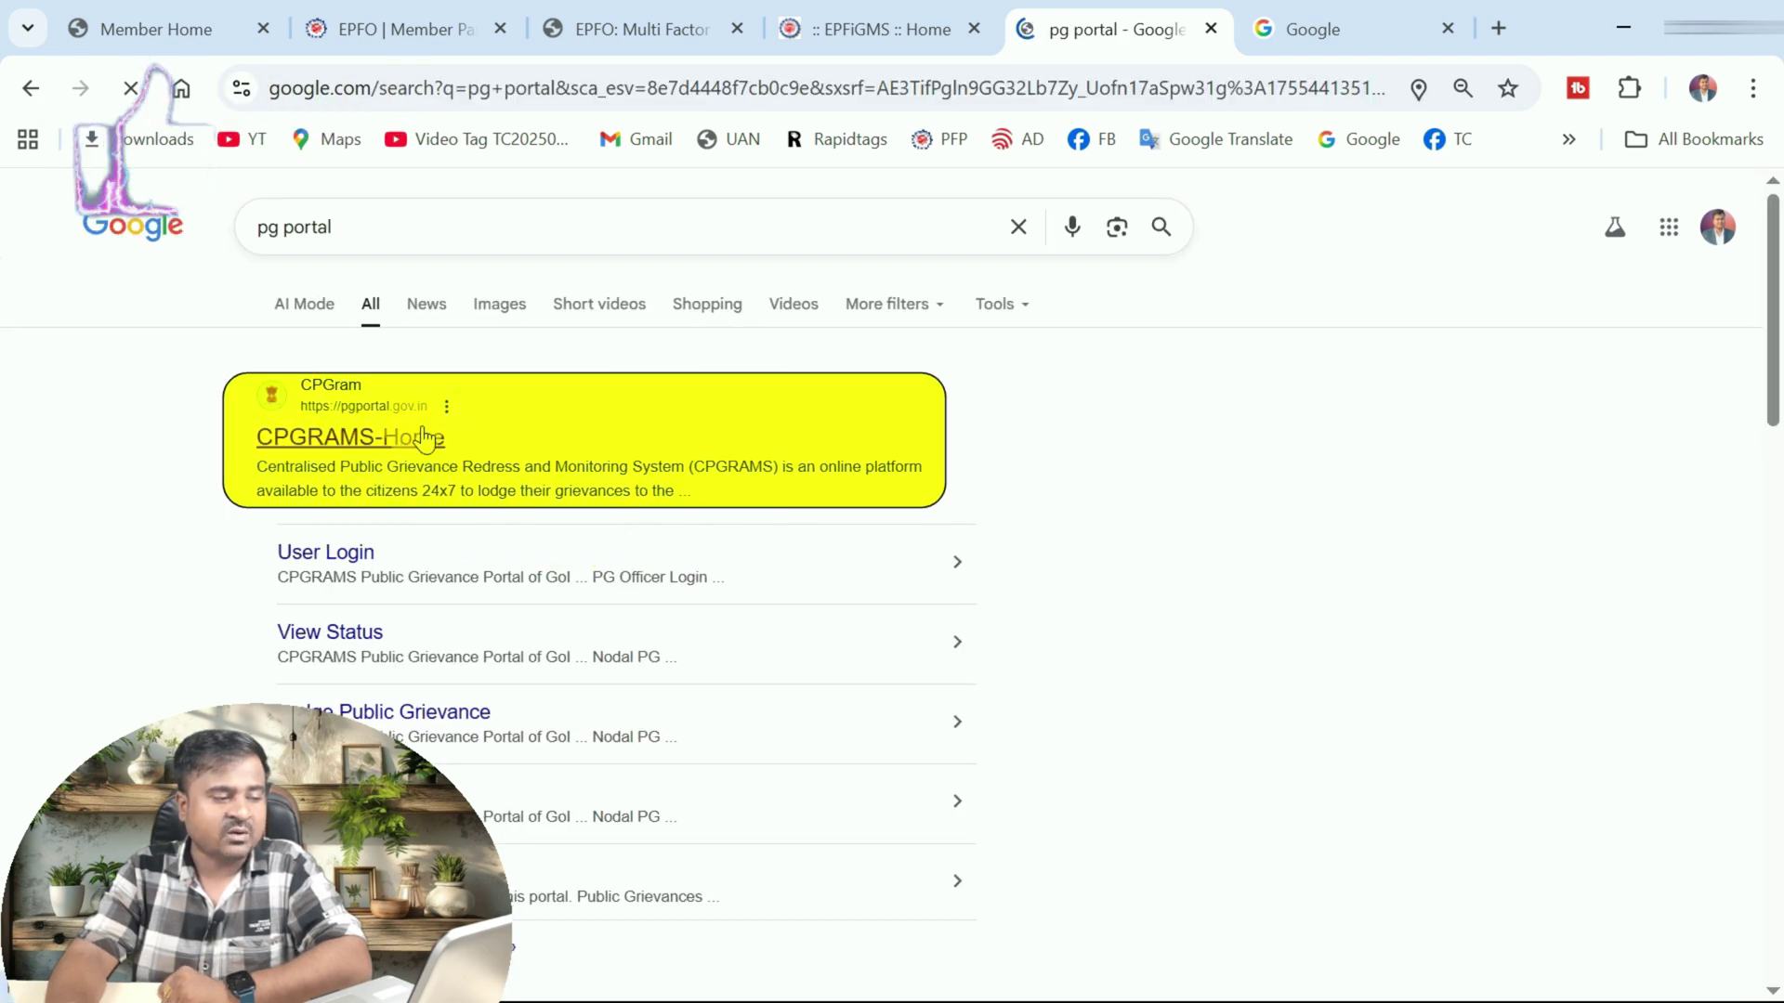
left_click(405, 420)
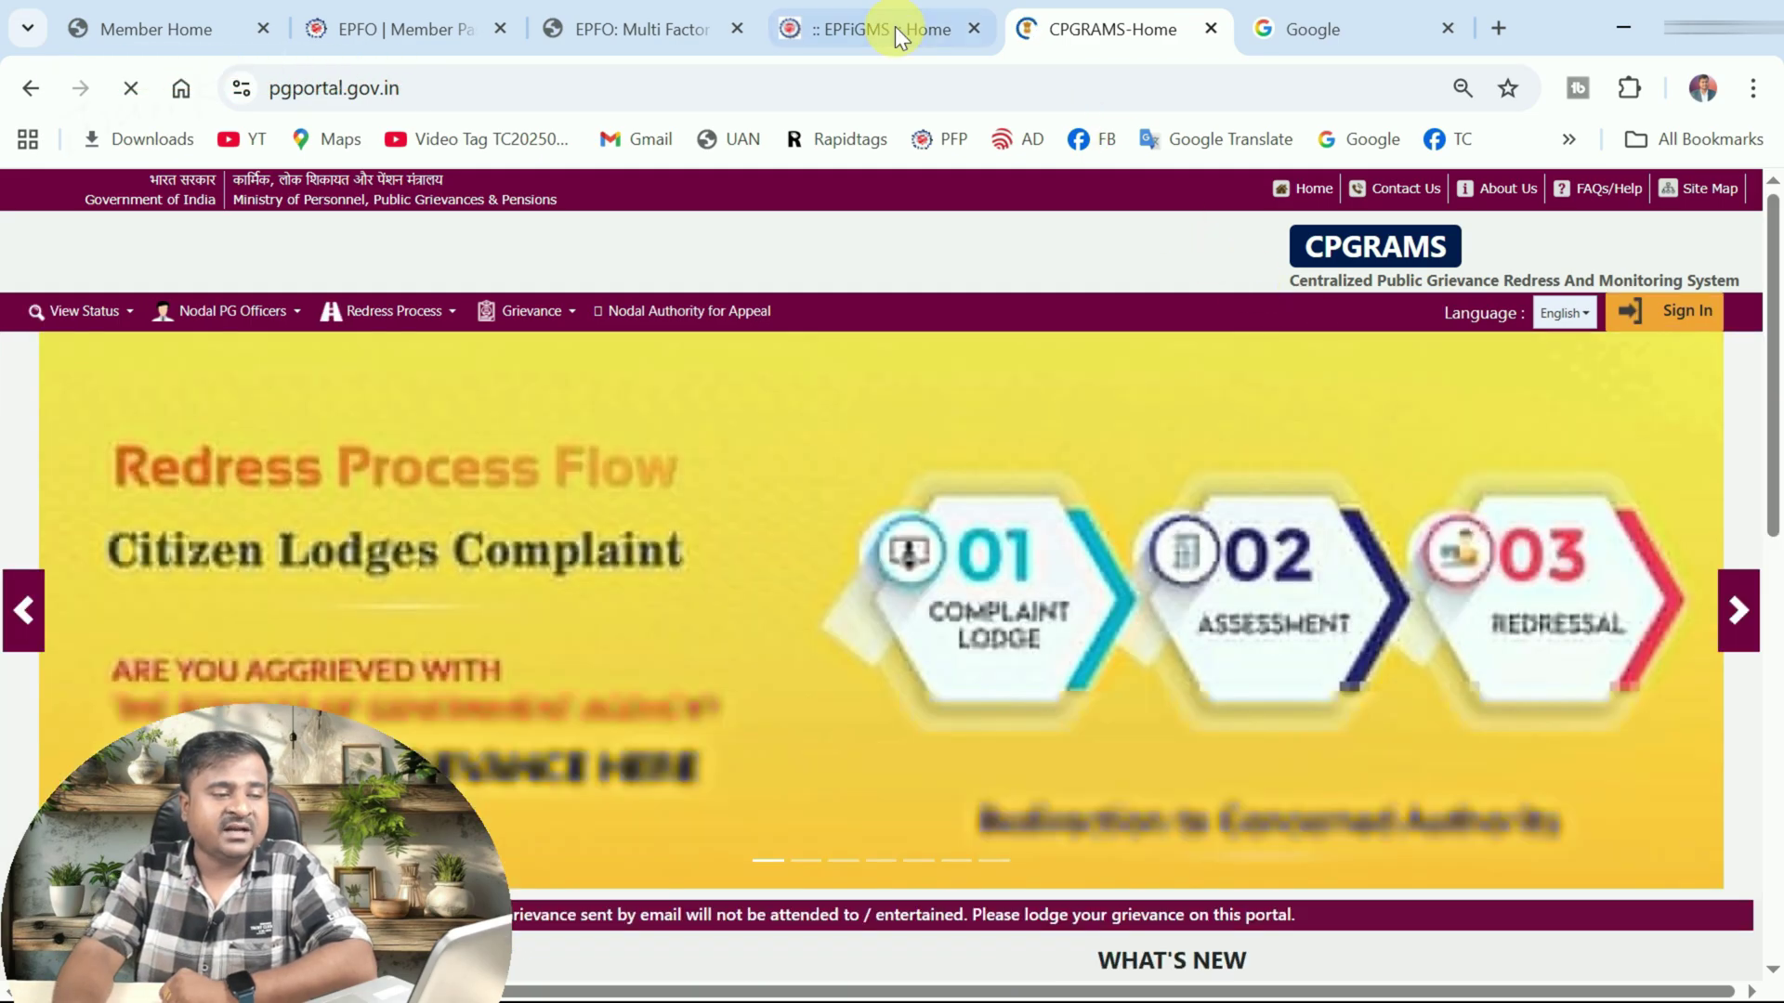
Review the EPFiGMS and CPGRAMS home pages alternately as the two places to lodge a grievance, ending on CPGRAMS.
left_click(895, 26)
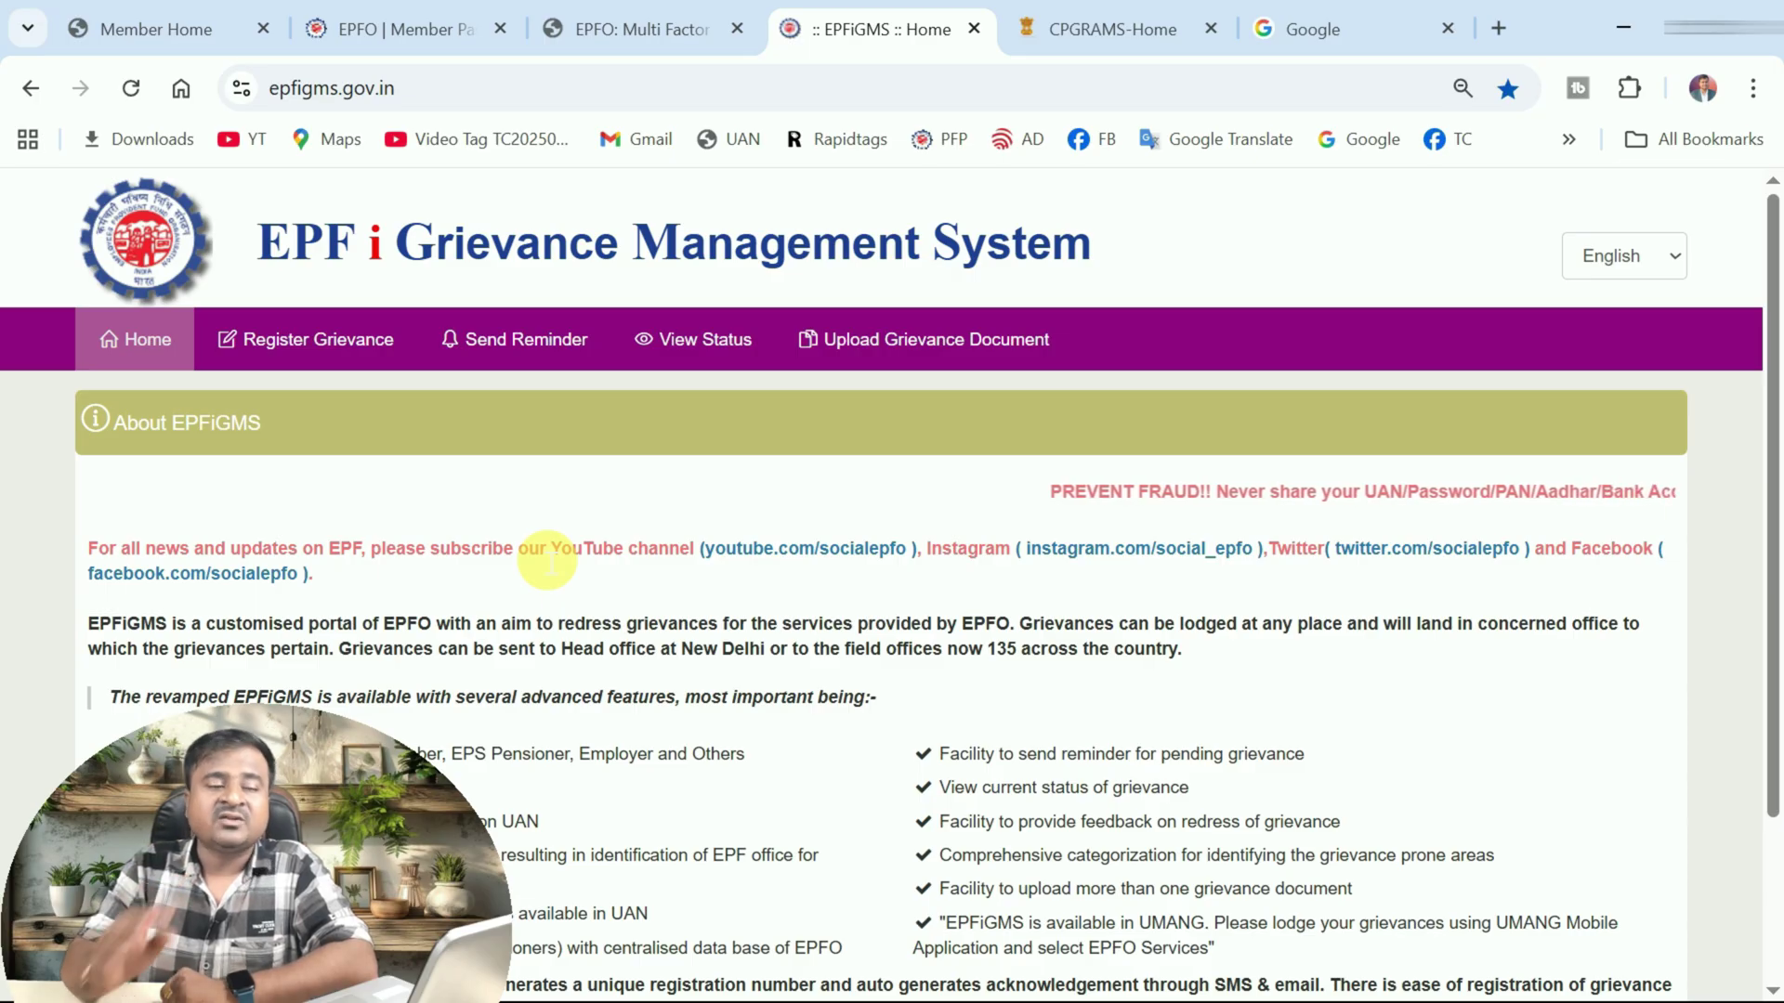
left_click(1049, 13)
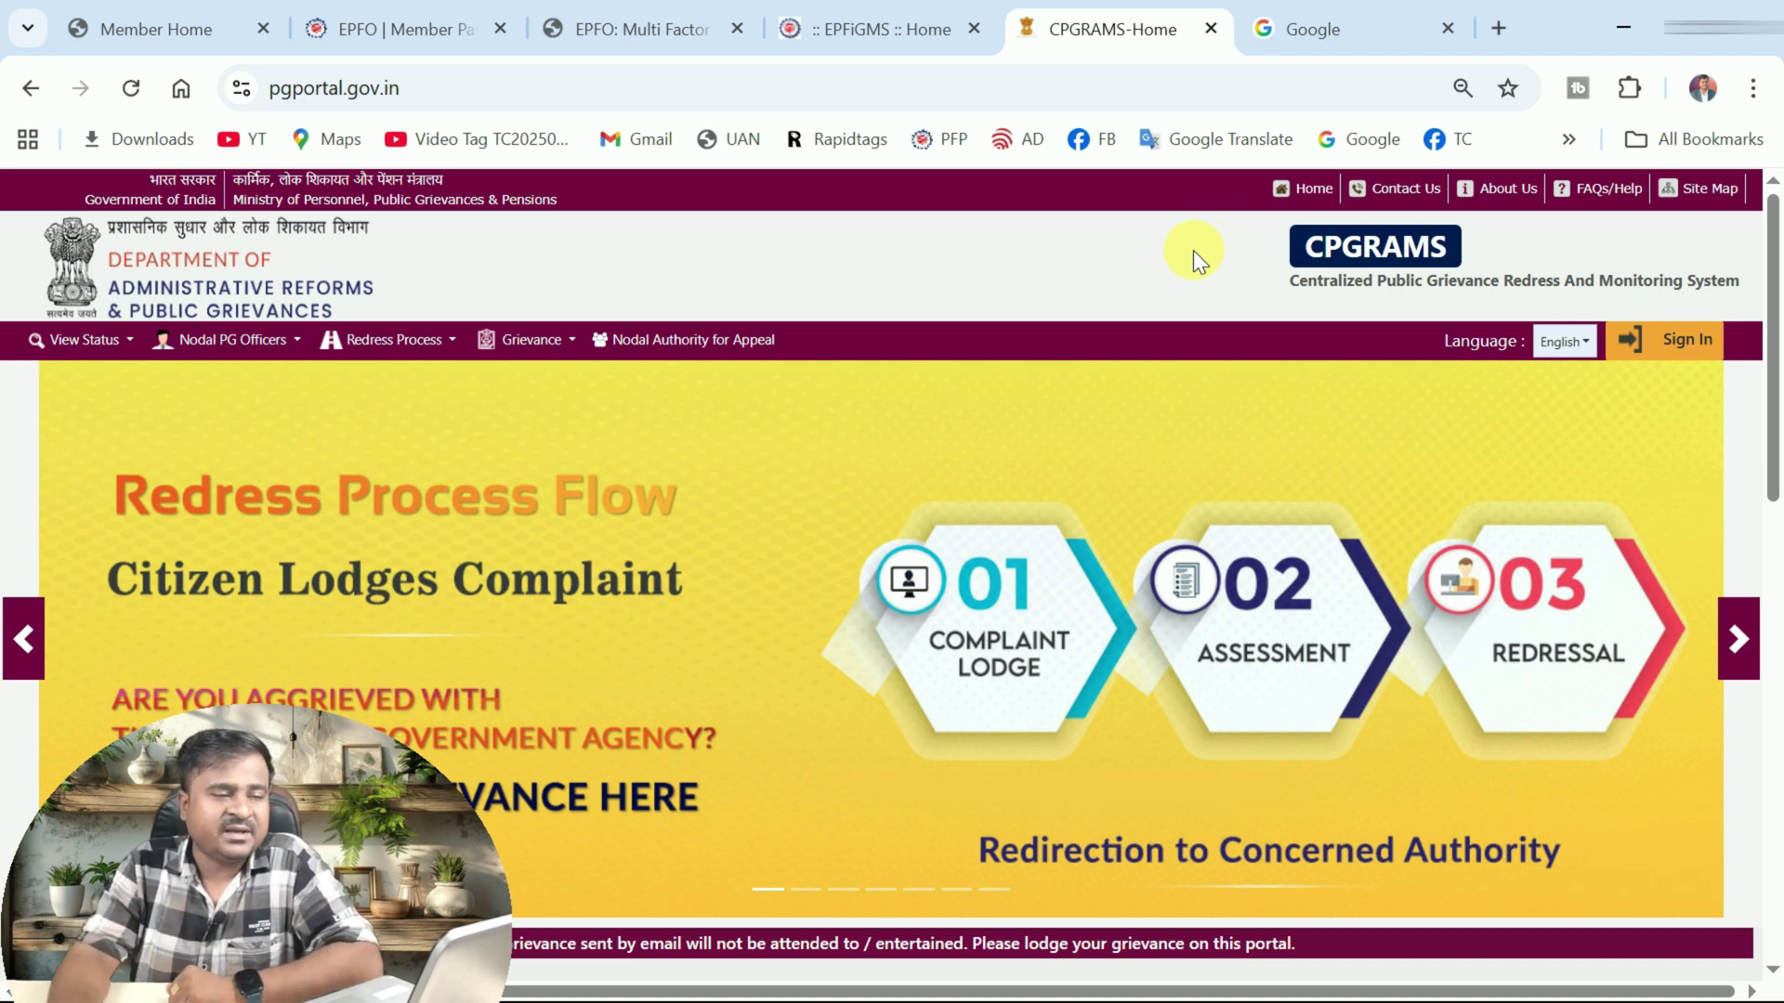
left_click(869, 29)
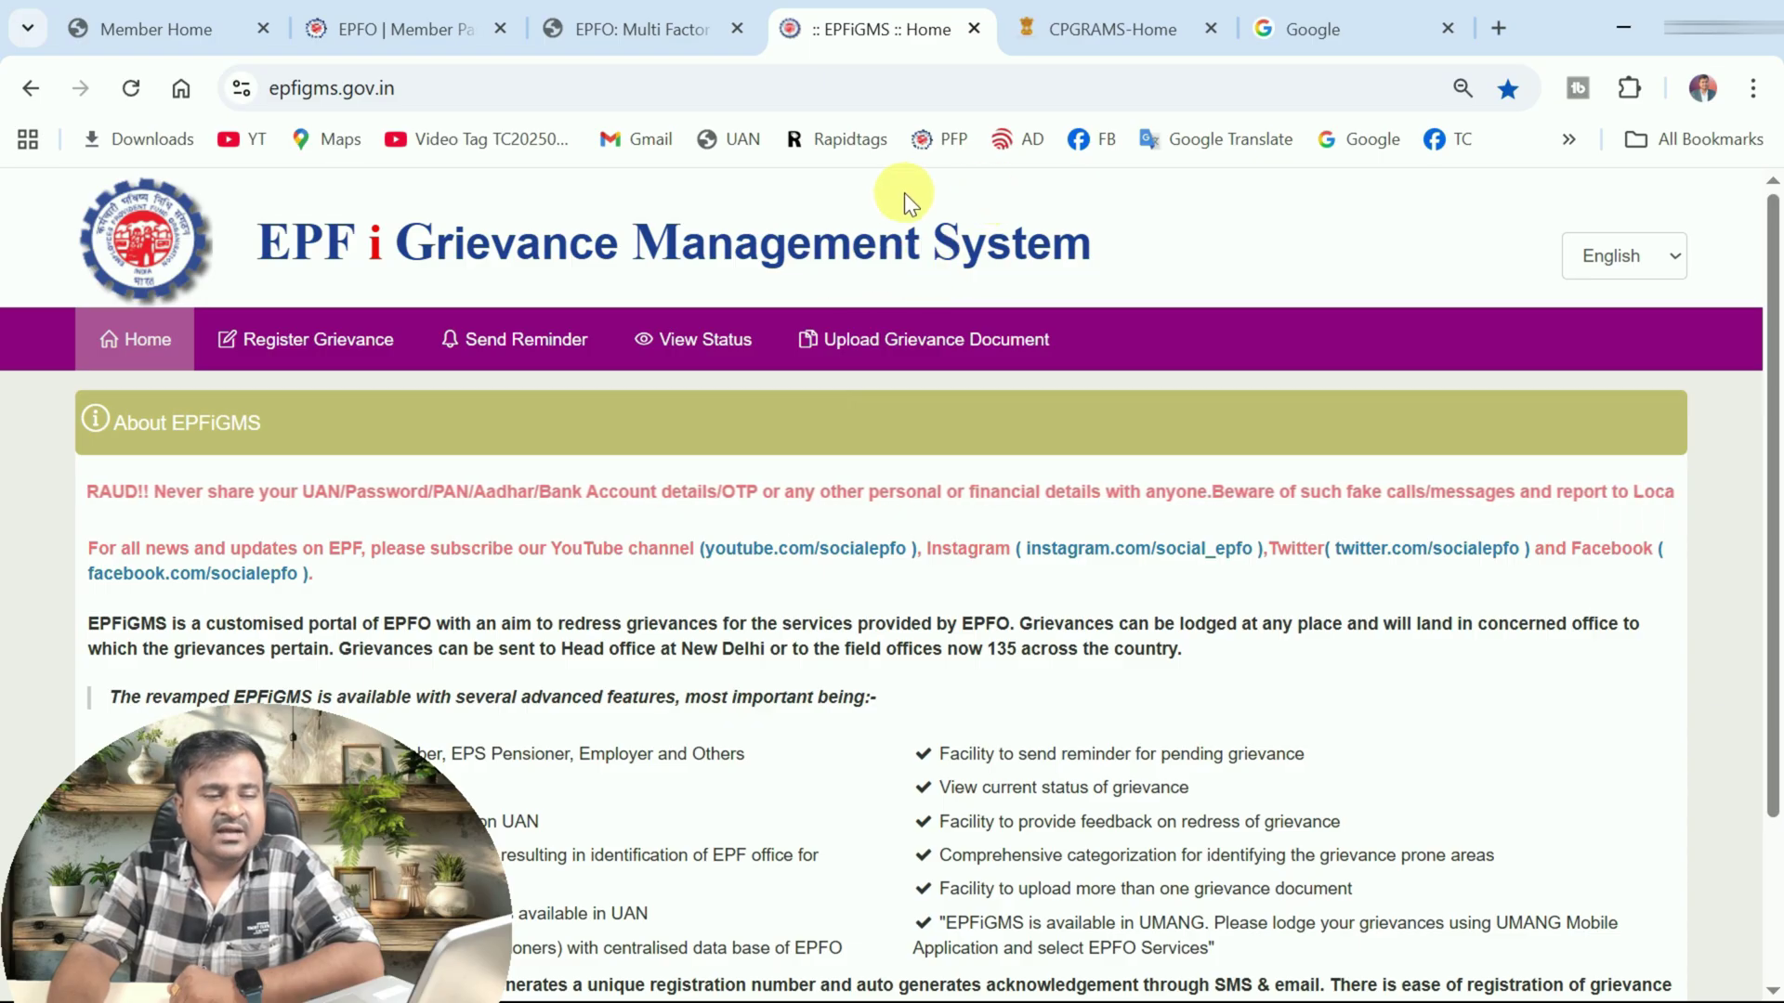
left_click(1085, 29)
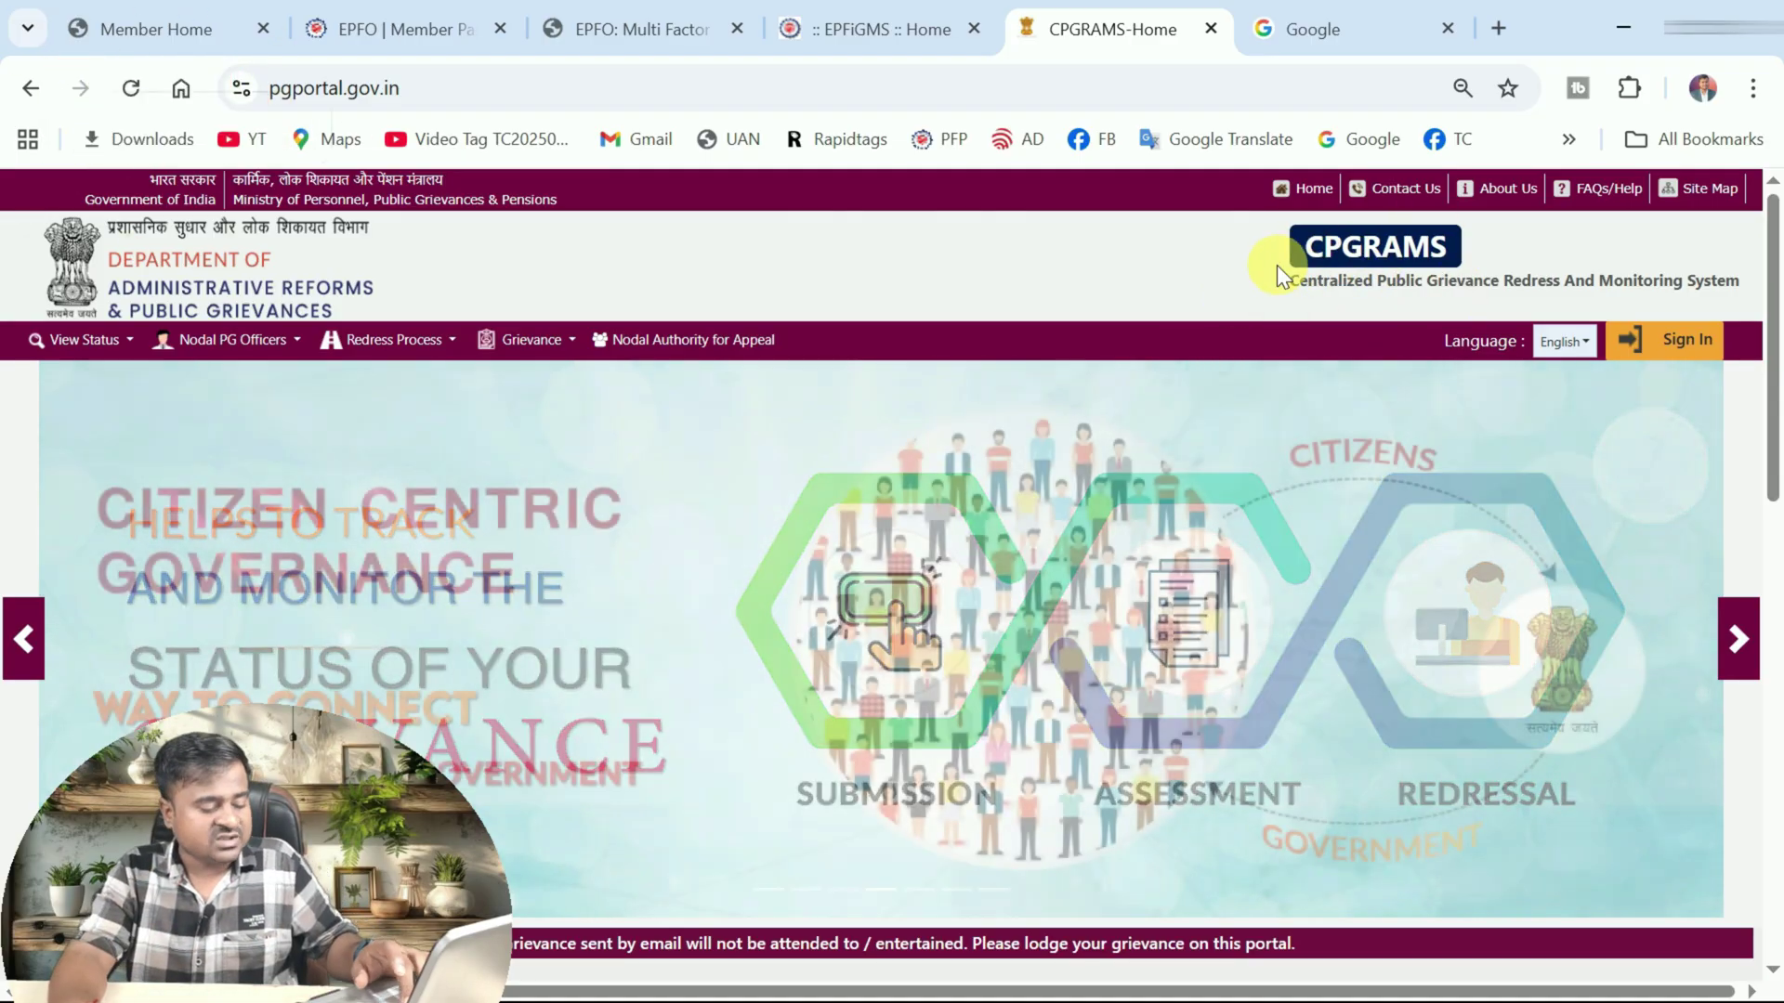
Leave the browser and bring up the Windows Start screen.
key("super")
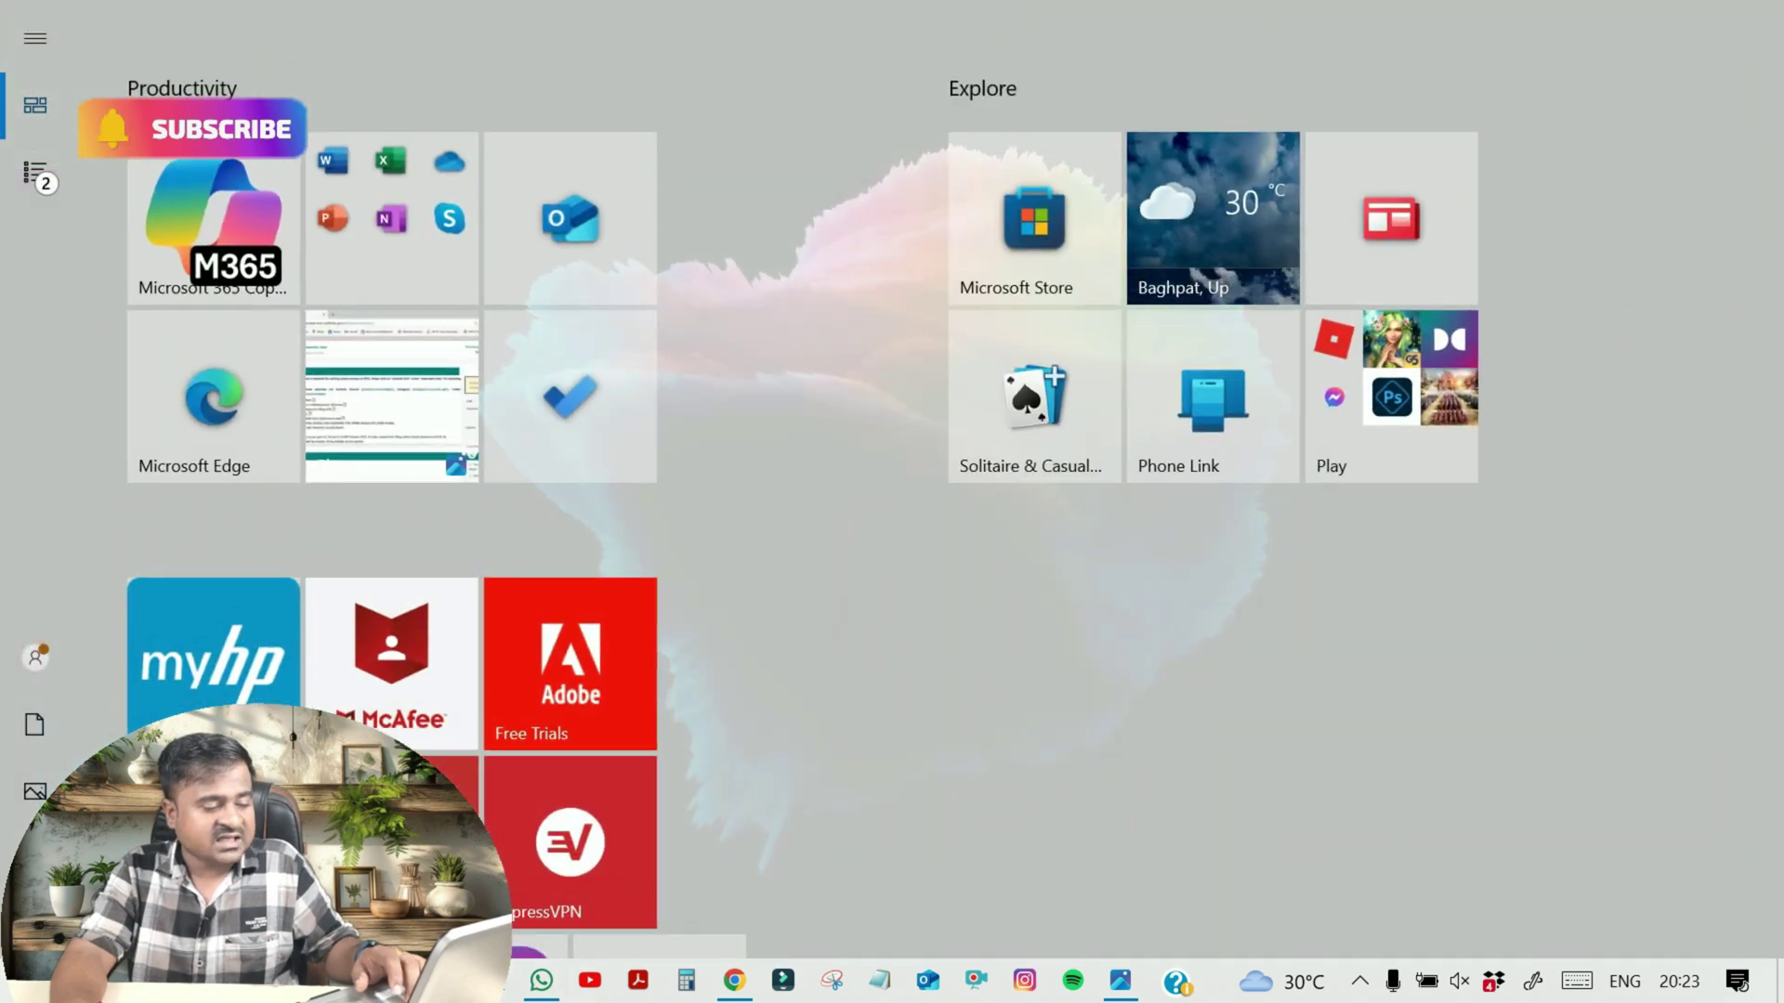